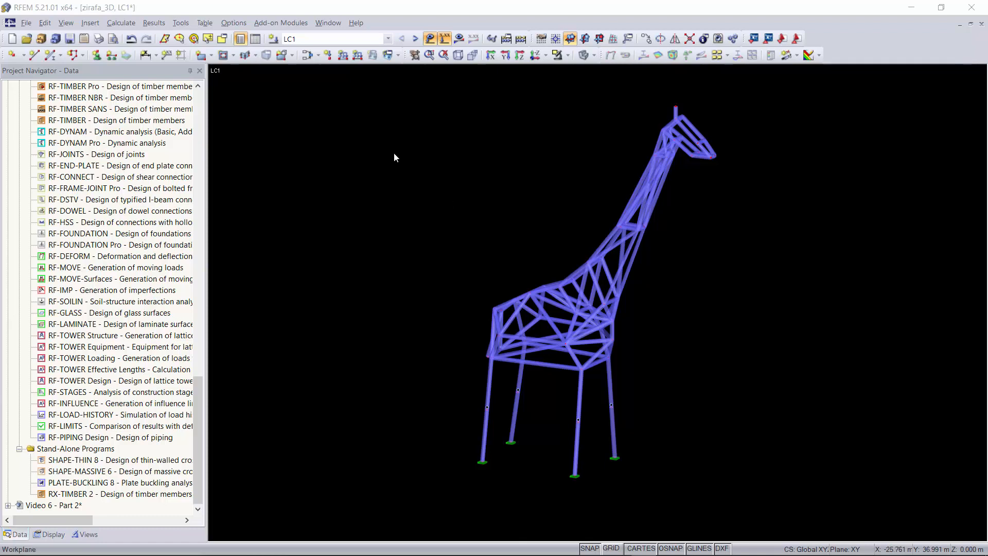
# Switch to the open model Video 6 - Part 2
pyautogui.click(356, 24)
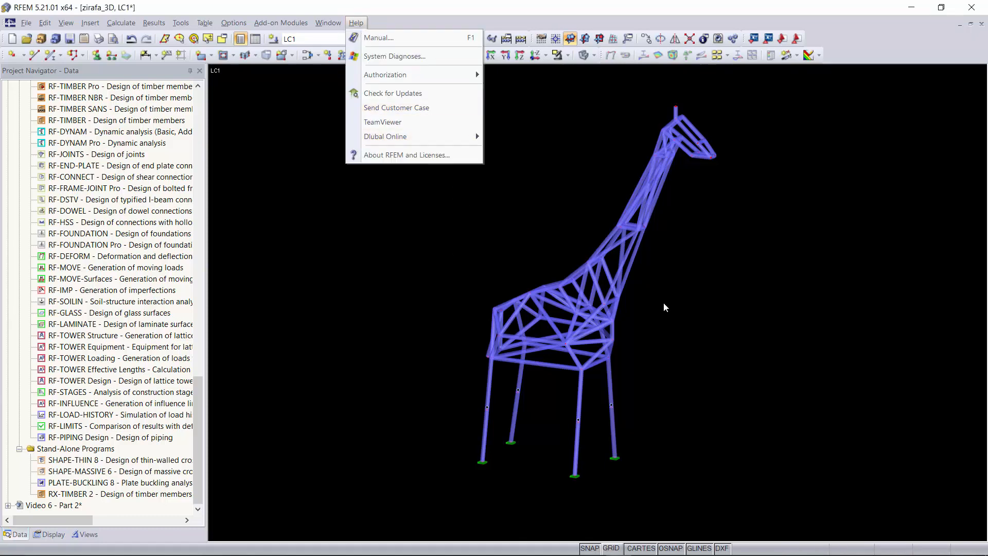
pyautogui.moveTo(284, 24)
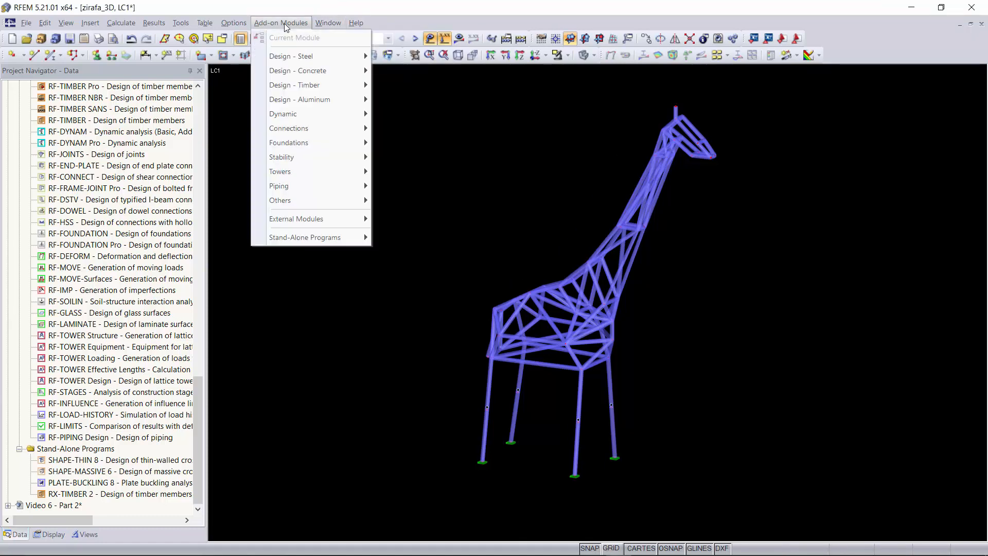
pyautogui.moveTo(337, 25)
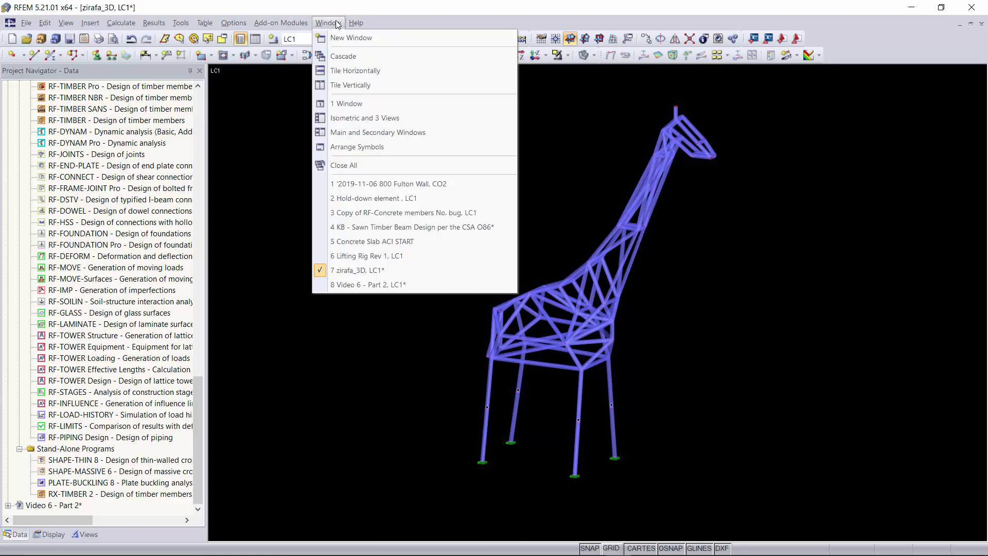
pyautogui.click(384, 286)
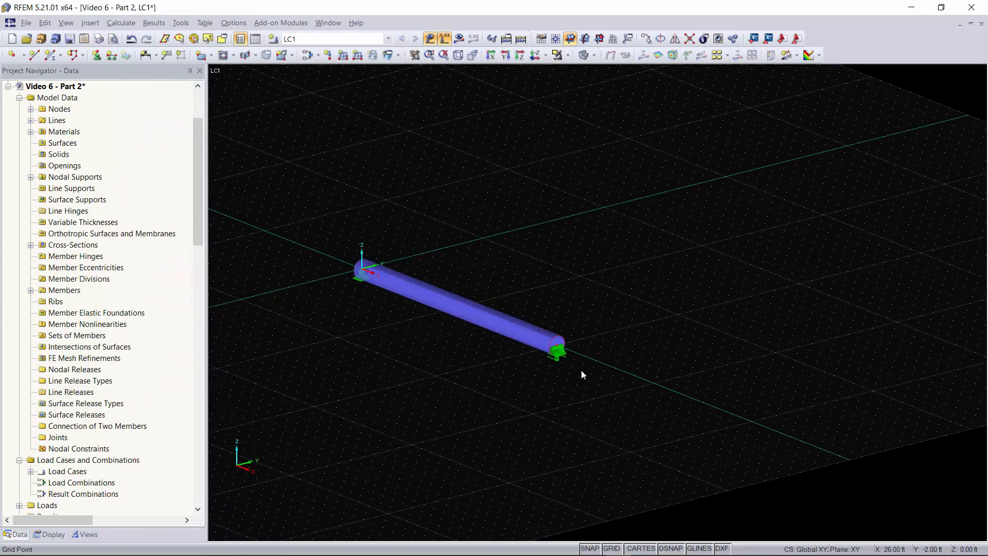
# Copy the supported beam three times at equal spacing along the Y axis to make four parallel beams
pyautogui.keyDown('ctrl'); pyautogui.moveTo(582, 370); pyautogui.dragTo(511, 231, button='middle'); pyautogui.keyUp('ctrl')
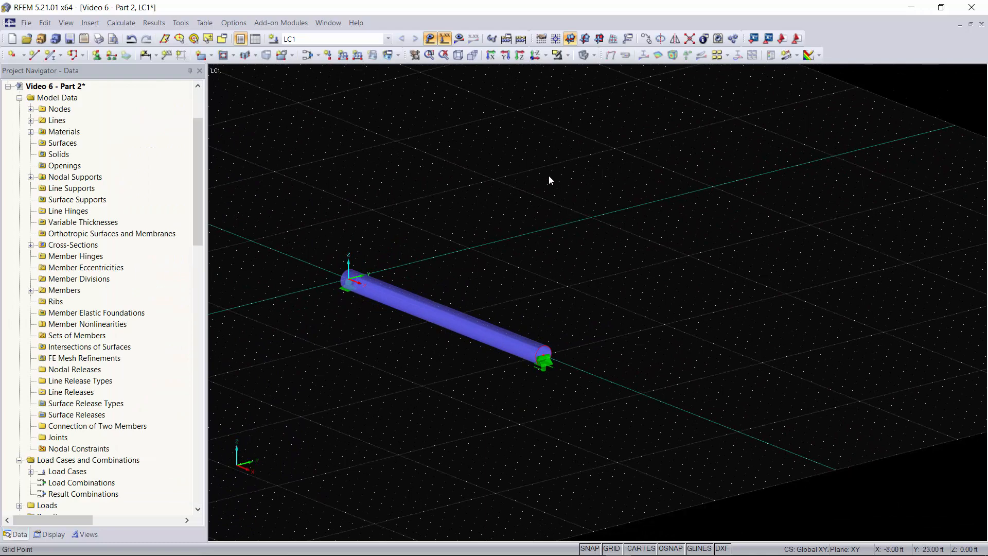
pyautogui.moveTo(548, 175); pyautogui.dragTo(311, 448)
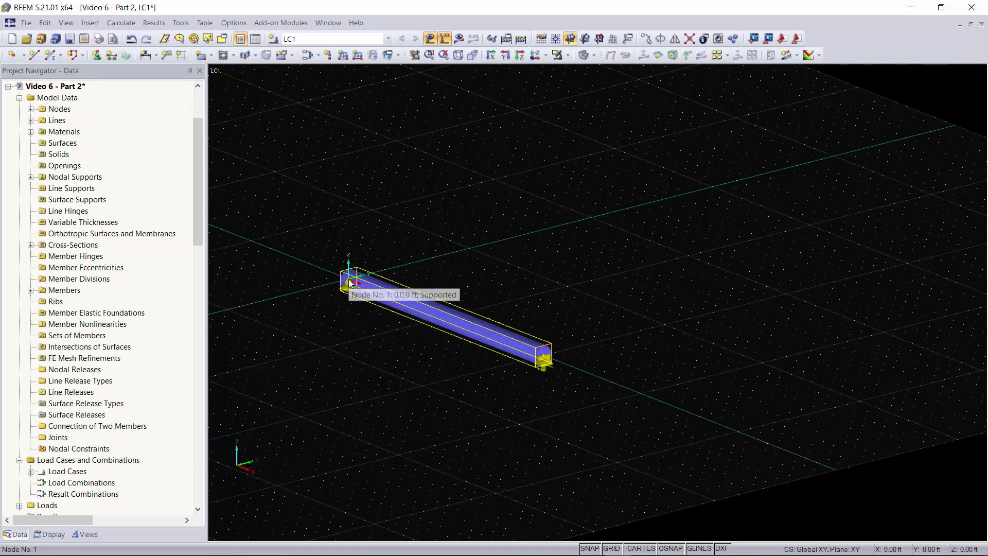
pyautogui.keyDown('ctrl'); pyautogui.moveTo(349, 282); pyautogui.dragTo(712, 185); pyautogui.keyUp('ctrl')
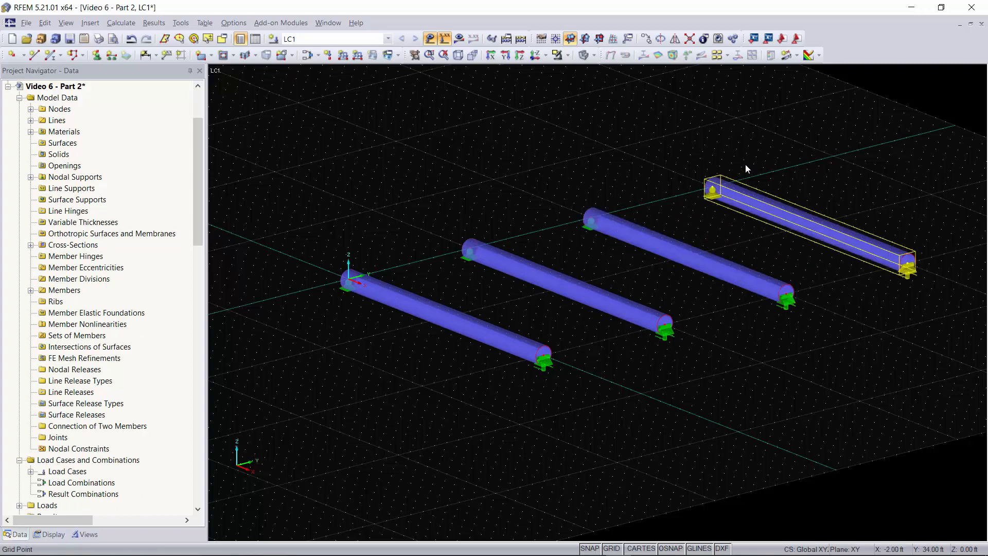
pyautogui.scroll(-1, 810, 171)
pyautogui.moveTo(810, 171); pyautogui.dragTo(767, 181, button='middle')
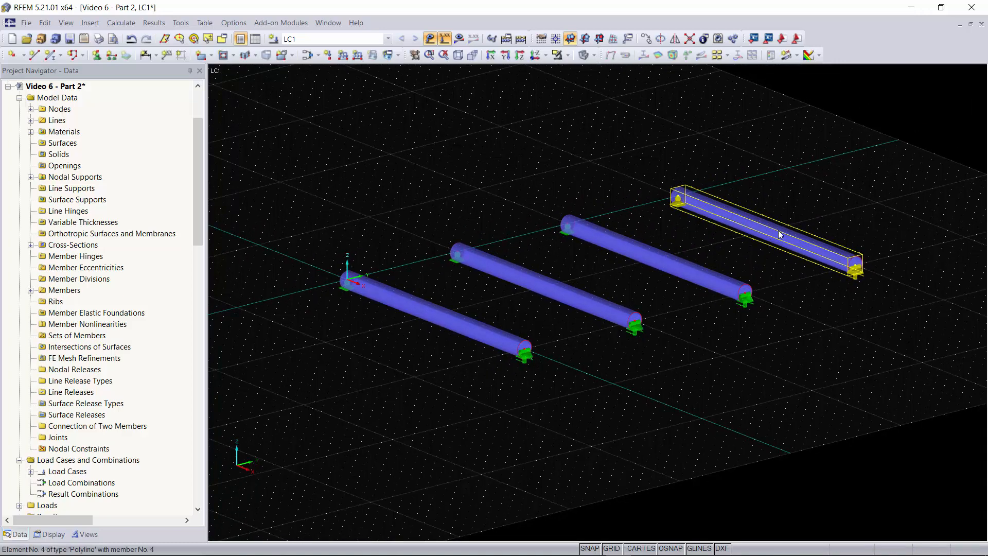
pyautogui.click(700, 363)
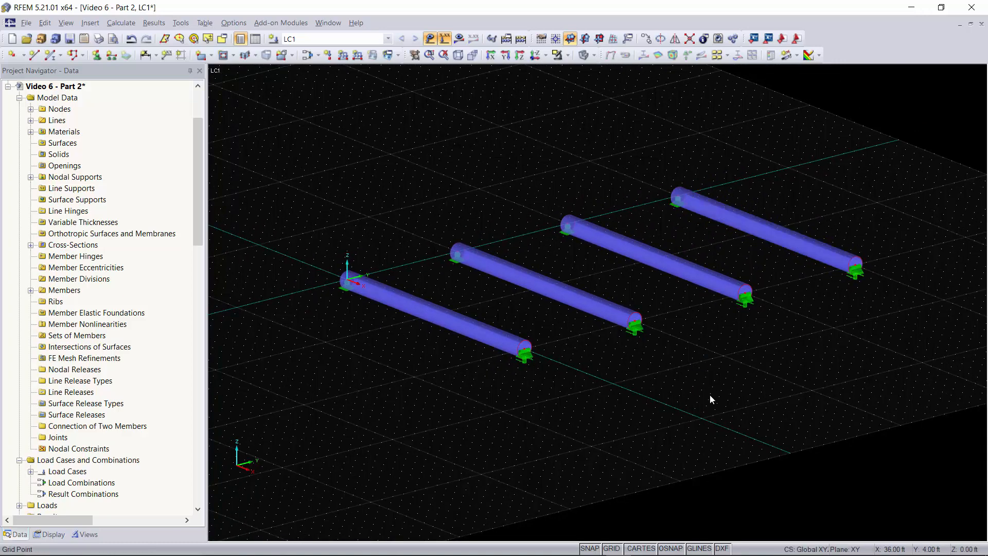
# Apply a uniform force load of -1.000 kip/ft in global direction ZL to the first beam
pyautogui.click(348, 60)
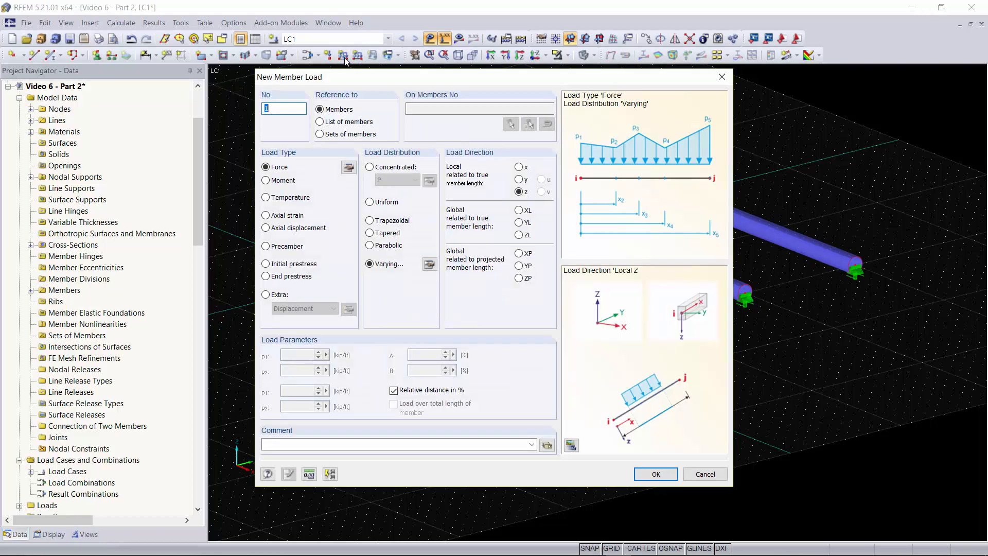
pyautogui.click(371, 202)
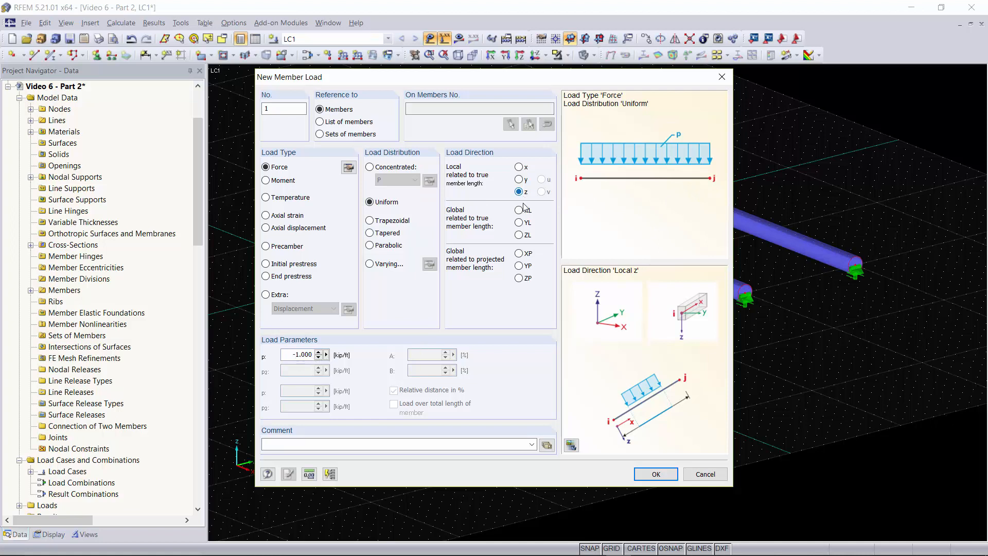
pyautogui.click(519, 235)
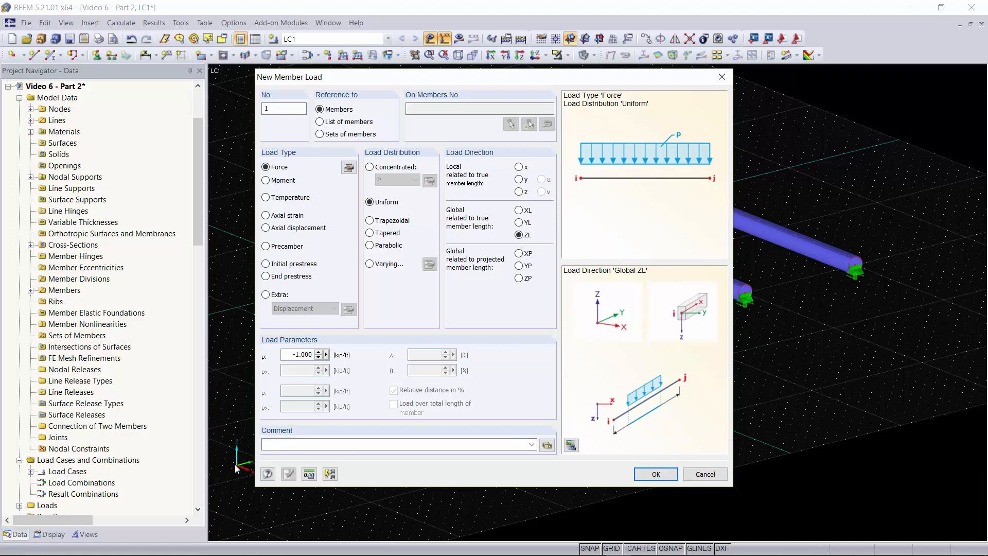
pyautogui.click(655, 474)
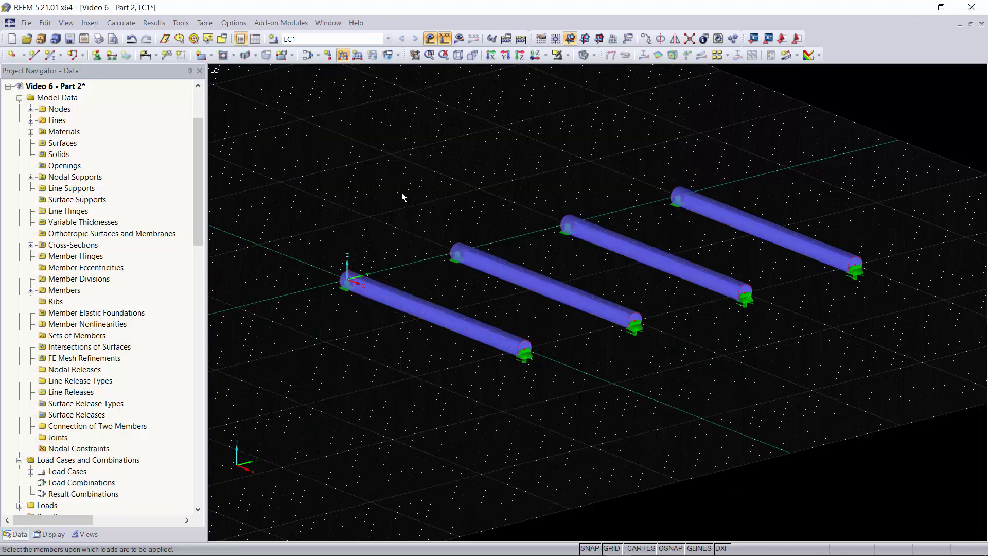
pyautogui.click(421, 311)
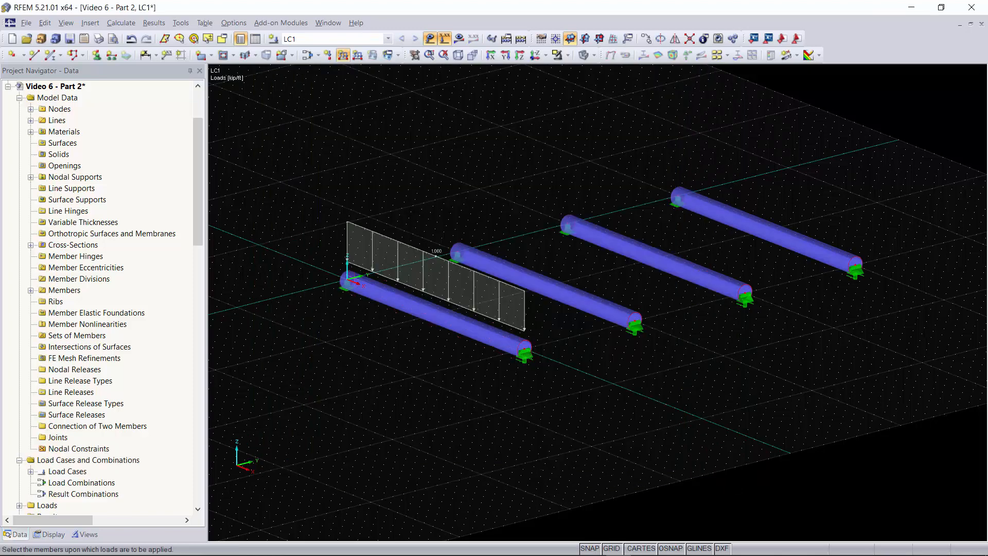
pyautogui.press('Escape')
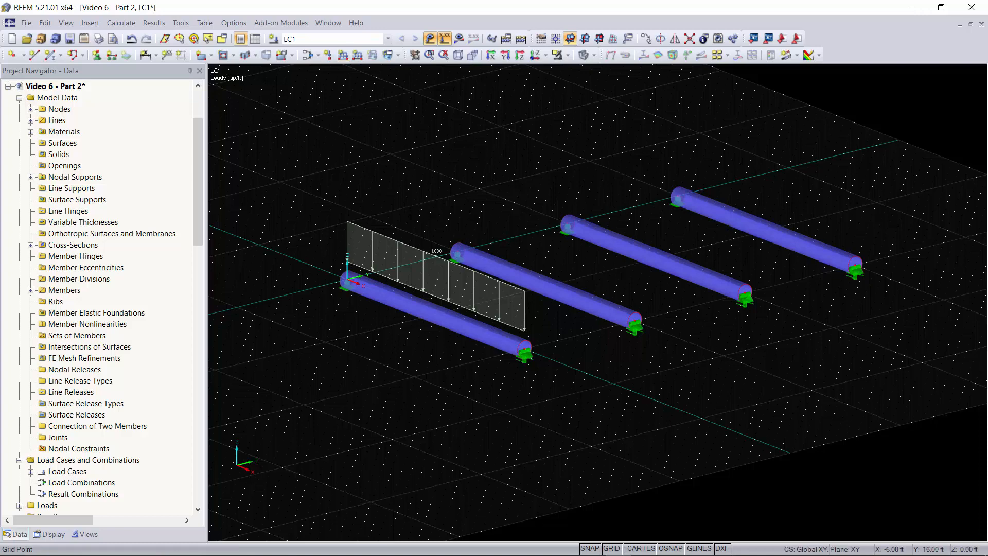
# Apply a trapezoidal force load in global ZL over the second beam's full length, from -1.000 to -3.000 kip/ft
pyautogui.keyDown('ctrl'); pyautogui.moveTo(477, 214); pyautogui.dragTo(521, 197, button='middle'); pyautogui.keyUp('ctrl')
pyautogui.click(535, 283)
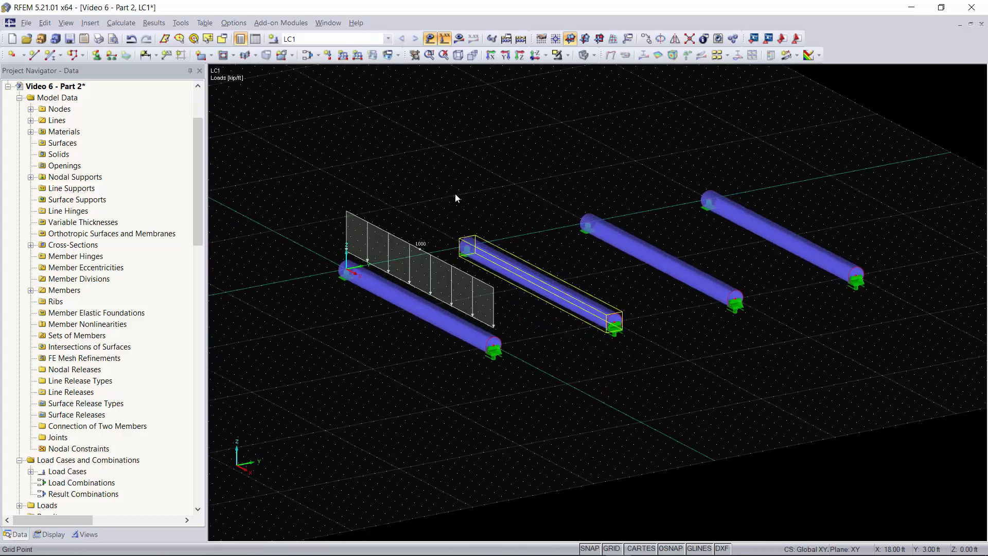
pyautogui.click(405, 221)
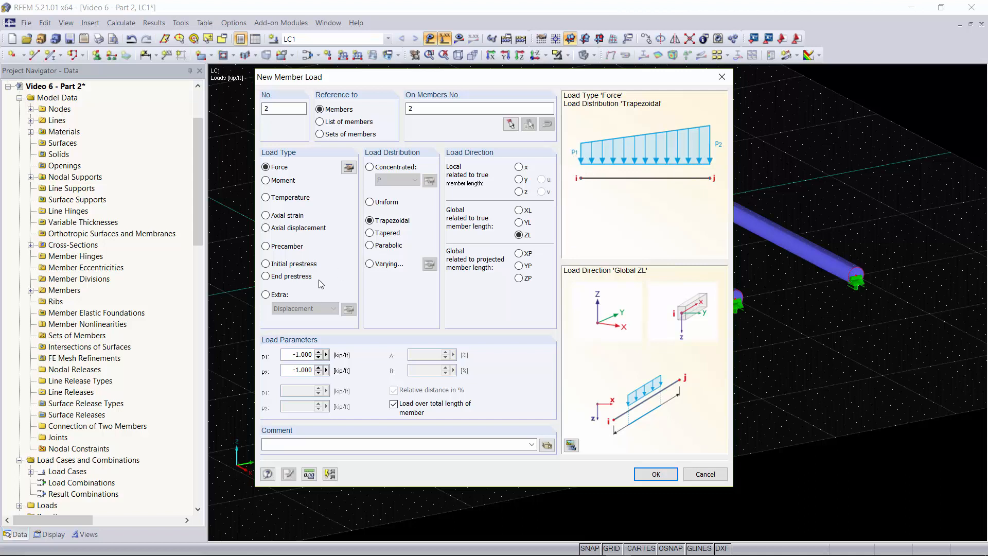
pyautogui.doubleClick(293, 371)
pyautogui.press('BackSpace')
pyautogui.press('Return')
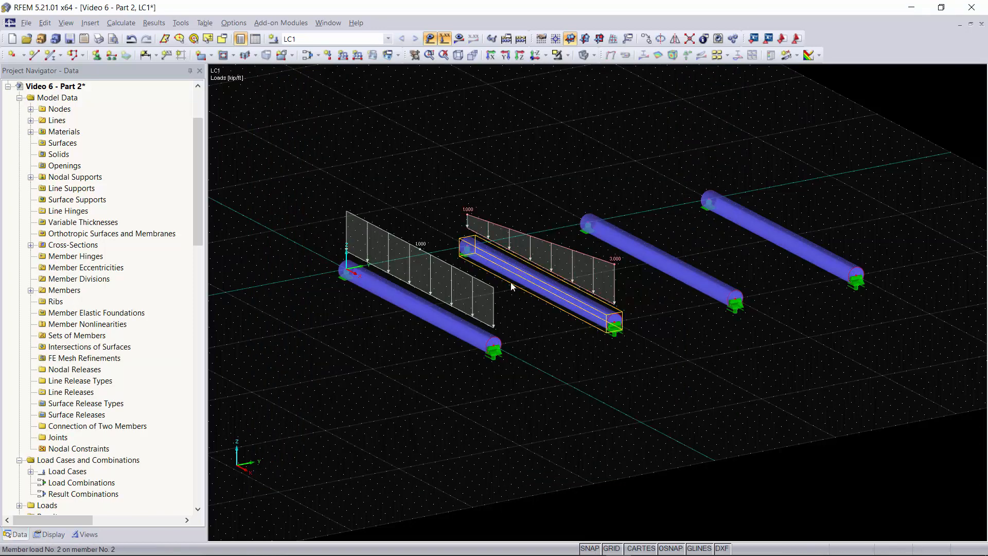
# Apply a tapered force load in global ZL to the third beam with p1 -1.000, p2 -3.000 kip/ft and distances A 25 and B 75
pyautogui.click(543, 279)
pyautogui.moveTo(475, 156)
pyautogui.keyDown('ctrl'); pyautogui.mouseDown(button='middle')
pyautogui.moveTo(559, 146)
pyautogui.moveTo(483, 163)
pyautogui.mouseUp(button='middle'); pyautogui.keyUp('ctrl')
pyautogui.rightClick(484, 163)
pyautogui.click(653, 261)
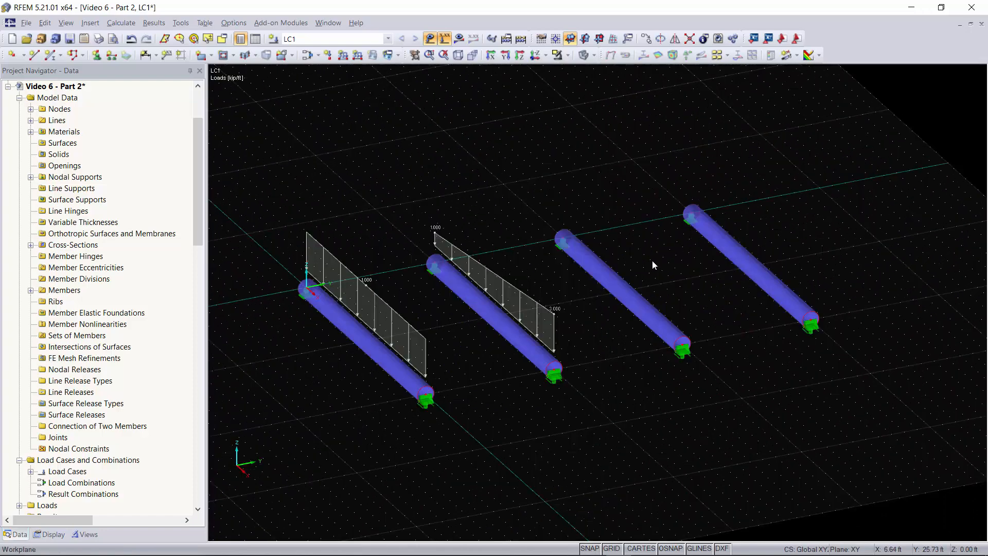
pyautogui.click(618, 285)
pyautogui.click(343, 52)
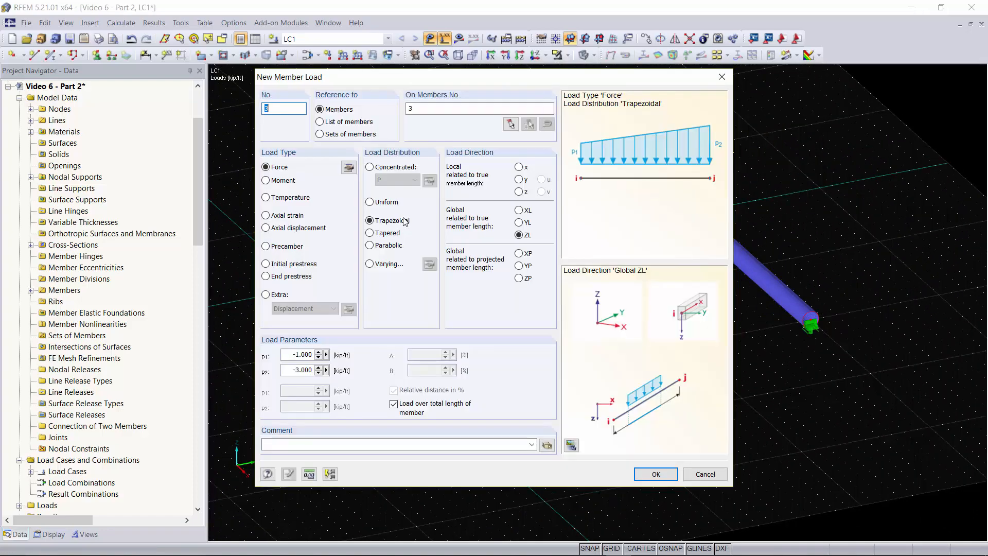
pyautogui.click(373, 235)
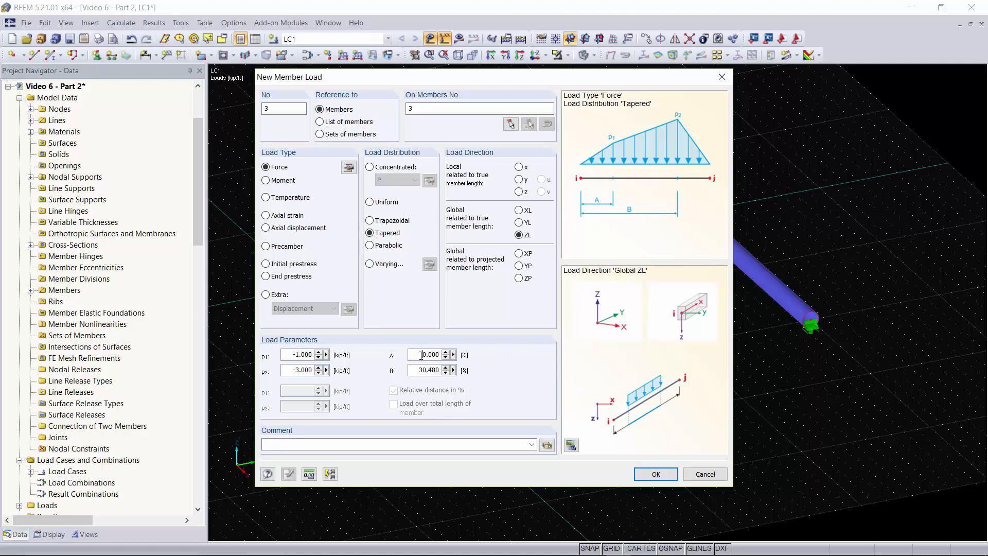
pyautogui.moveTo(422, 355); pyautogui.dragTo(453, 355)
pyautogui.write('25')
pyautogui.press('Tab')
pyautogui.write('7')
pyautogui.click(655, 474)
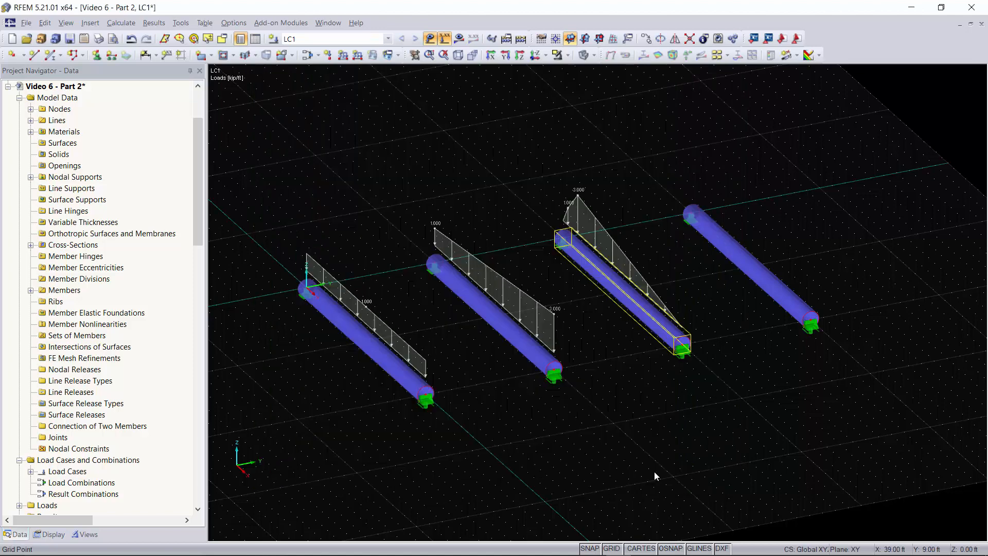
# Edit the third beam's tapered load so its relative distances are A 25 % and B 75 %
pyautogui.keyDown('ctrl'); pyautogui.moveTo(564, 310); pyautogui.dragTo(625, 280, button='middle'); pyautogui.keyUp('ctrl')
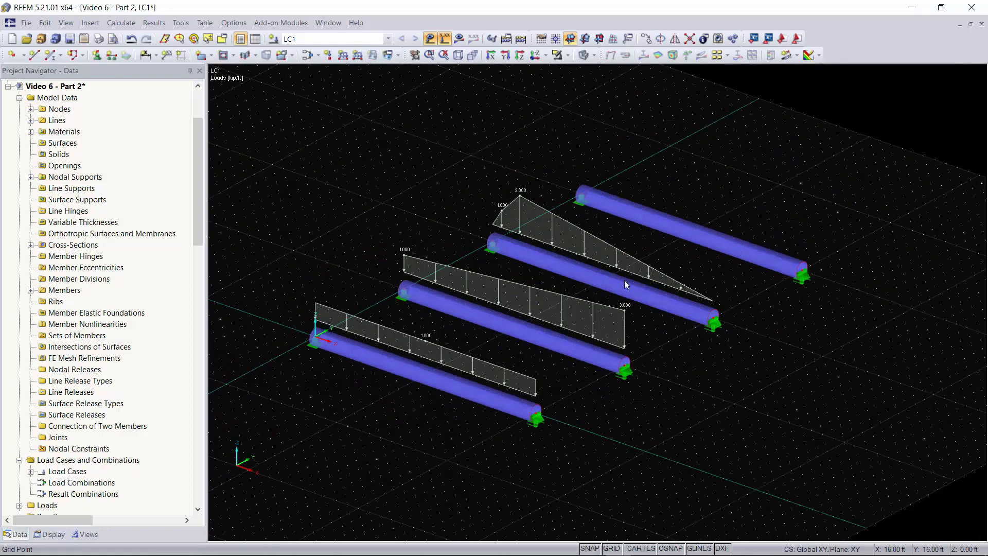
pyautogui.doubleClick(535, 207)
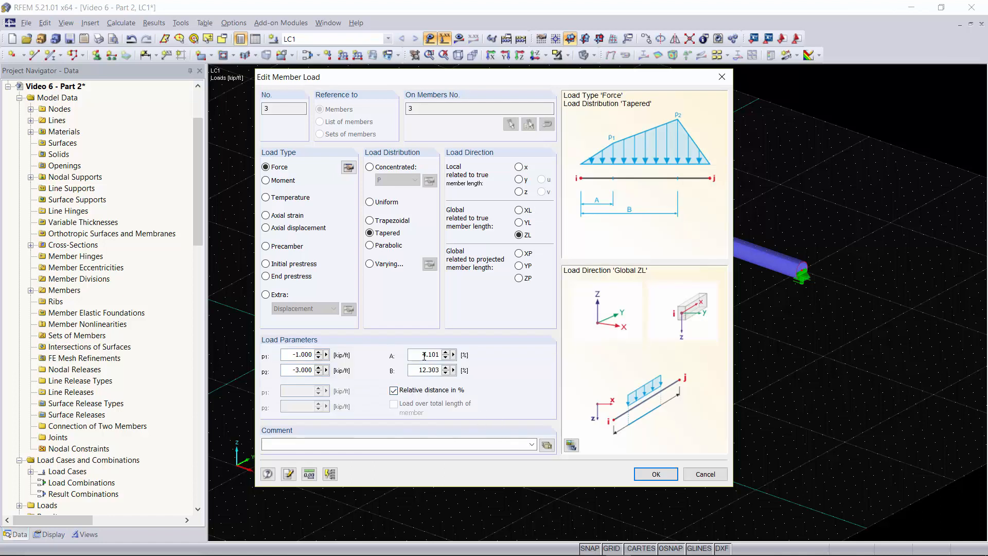
pyautogui.doubleClick(425, 355)
pyautogui.write('25')
pyautogui.press('Tab')
pyautogui.write('7')
pyautogui.click(640, 473)
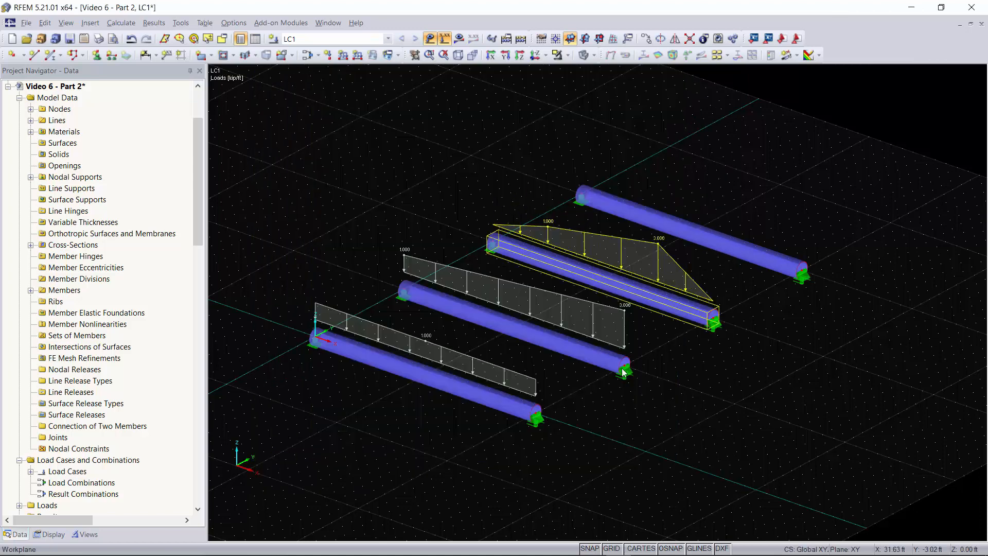
# Examine the third beam's orientation arrow to relate the member's start and end to its tapered load
pyautogui.click(514, 184)
pyautogui.moveTo(520, 194); pyautogui.dragTo(532, 218, button='right')
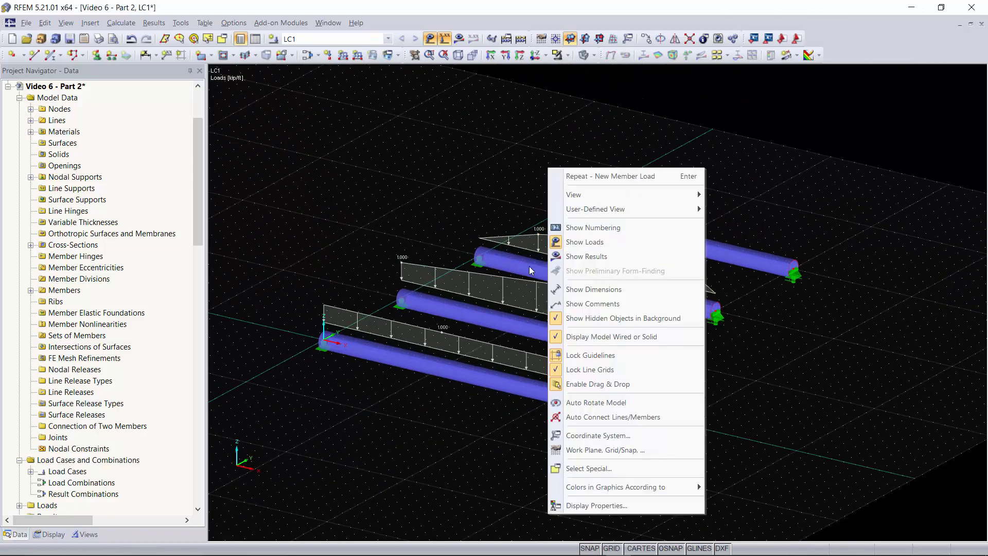
pyautogui.click(535, 267)
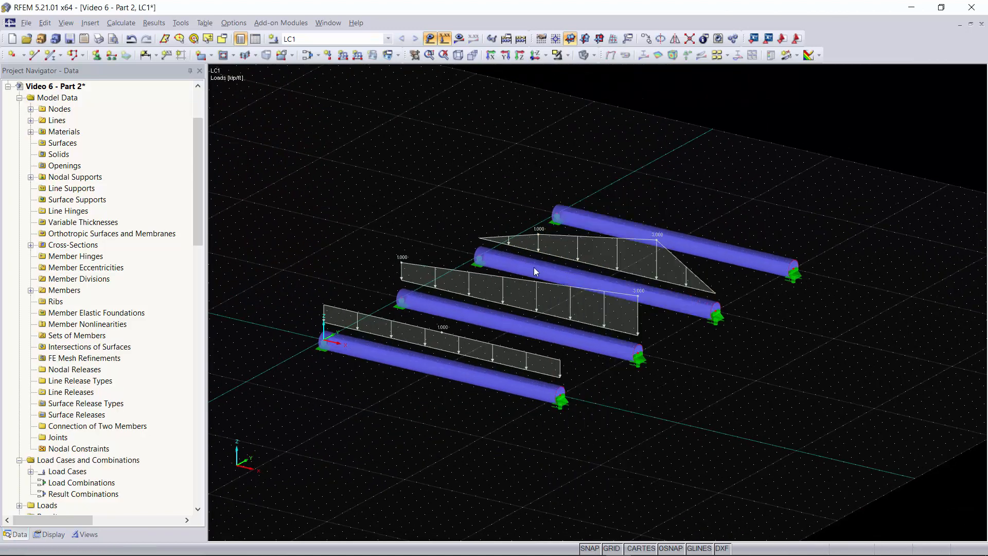
pyautogui.click(659, 299)
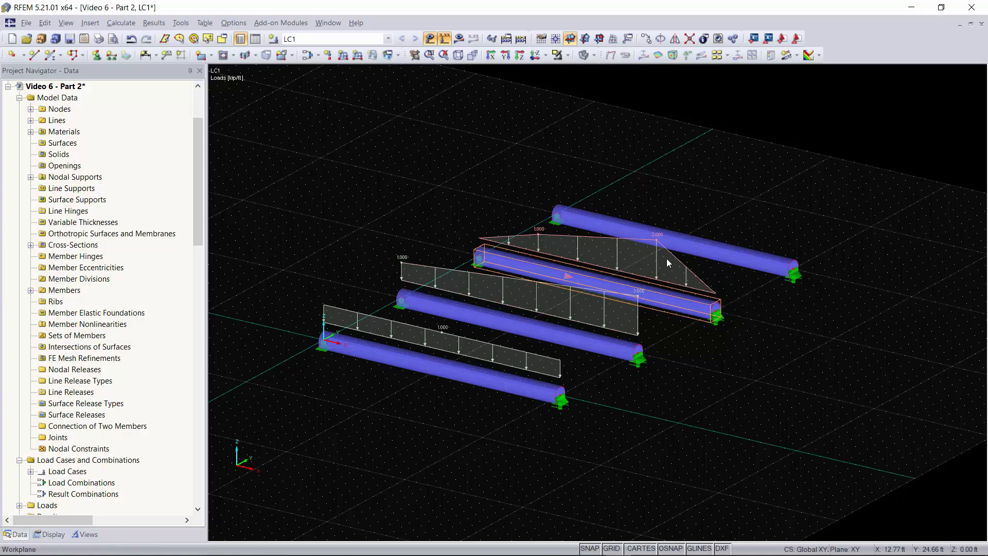
pyautogui.scroll(4, 647, 247)
pyautogui.moveTo(644, 251); pyautogui.dragTo(784, 387, button='right')
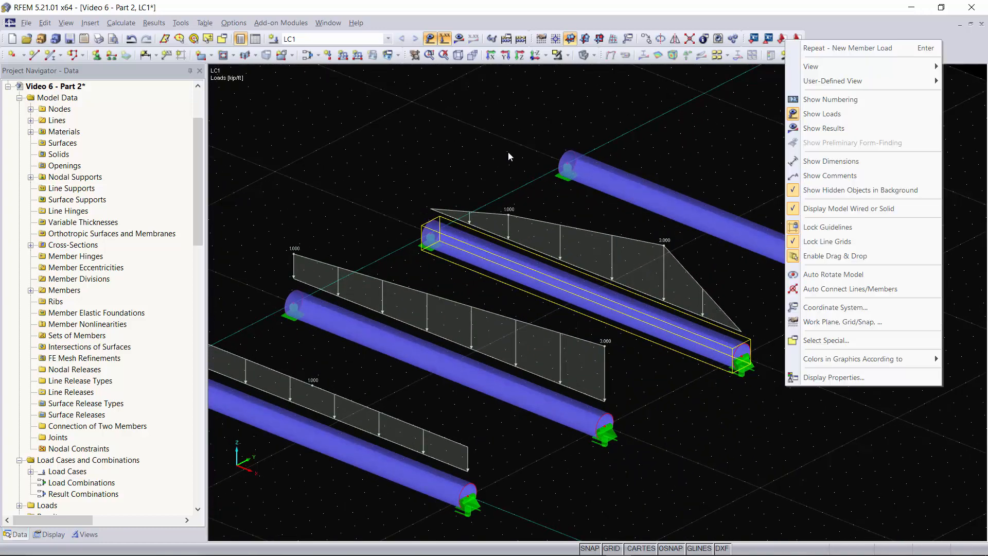
pyautogui.click(506, 155)
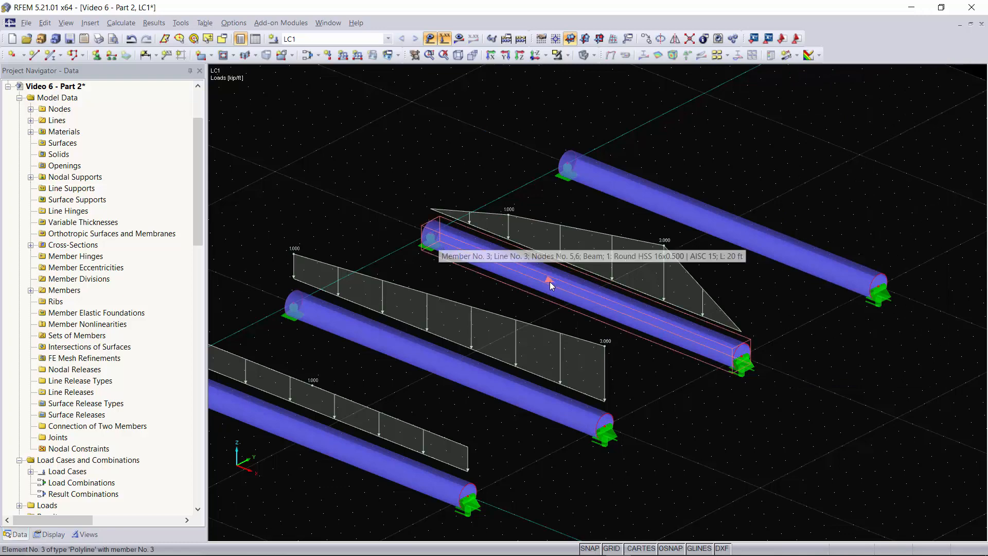
pyautogui.scroll(2, 548, 282)
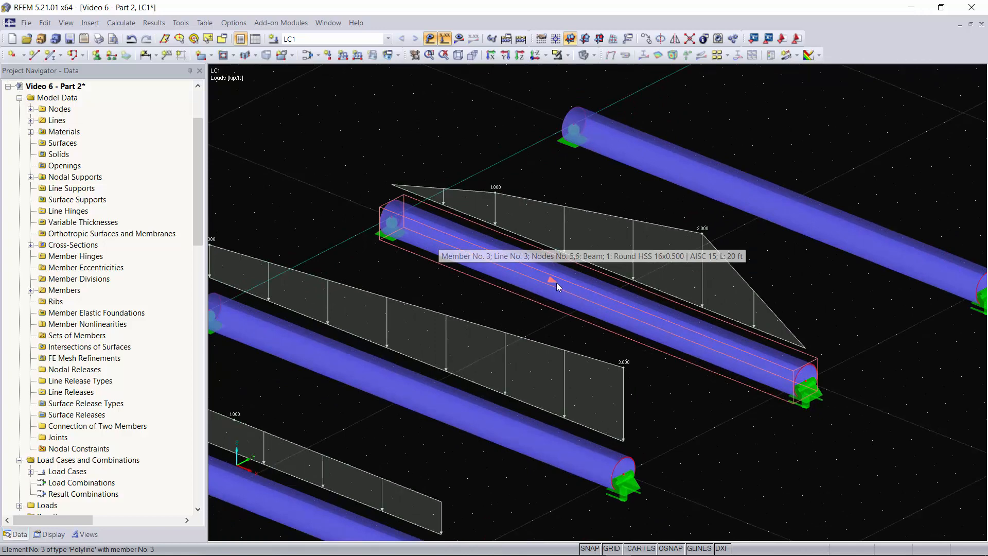
# Reverse the third beam's member orientation, and reverse it once more to restore the original direction
pyautogui.rightClick(557, 282)
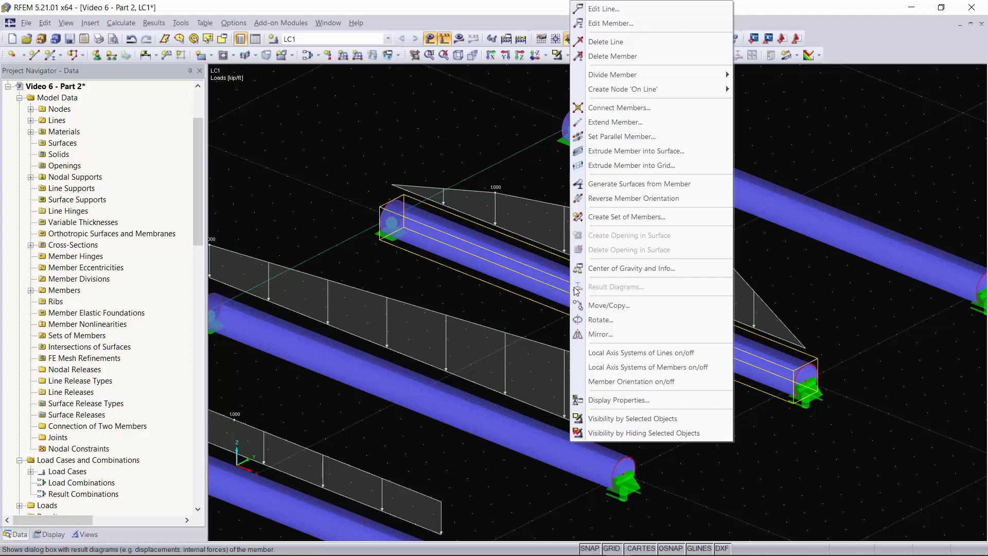
pyautogui.click(640, 201)
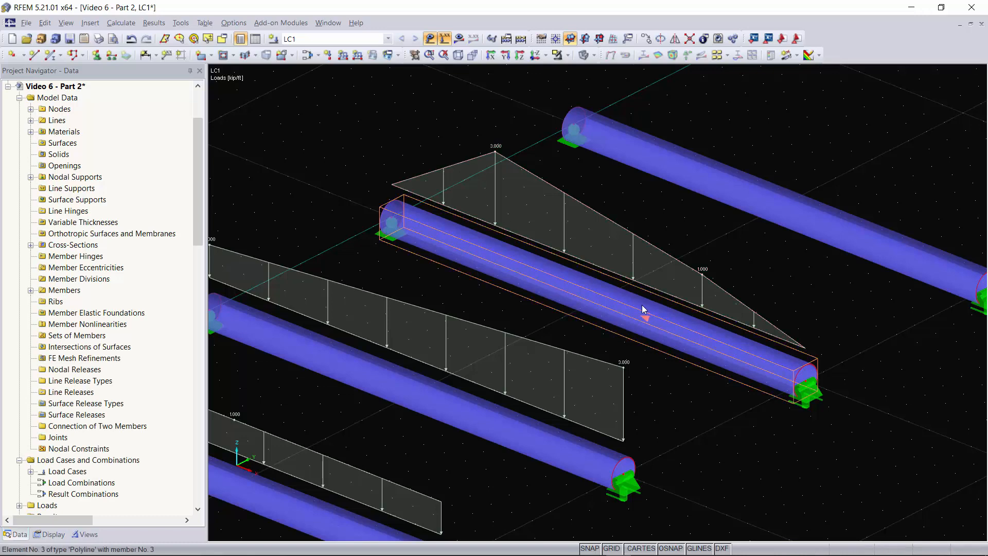
pyautogui.rightClick(605, 308)
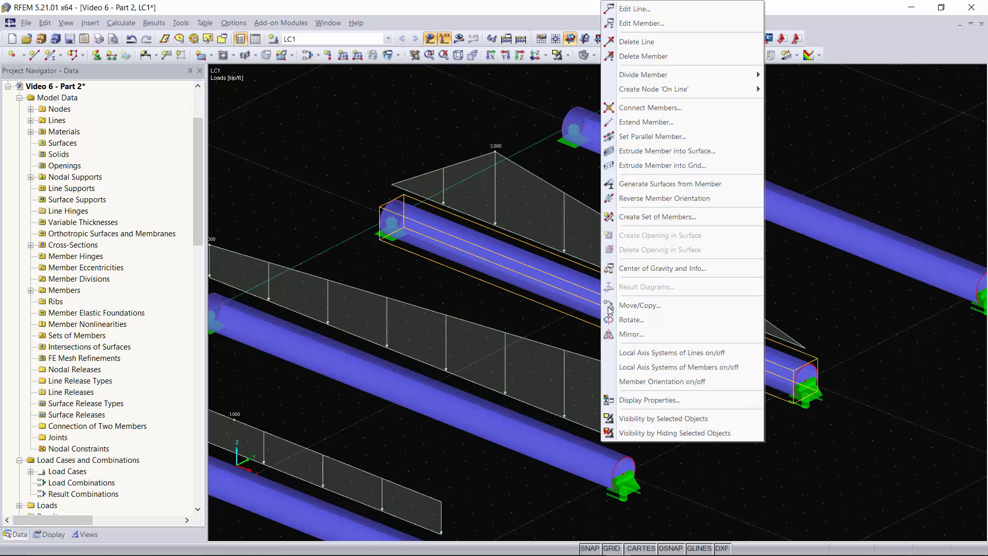
pyautogui.click(662, 203)
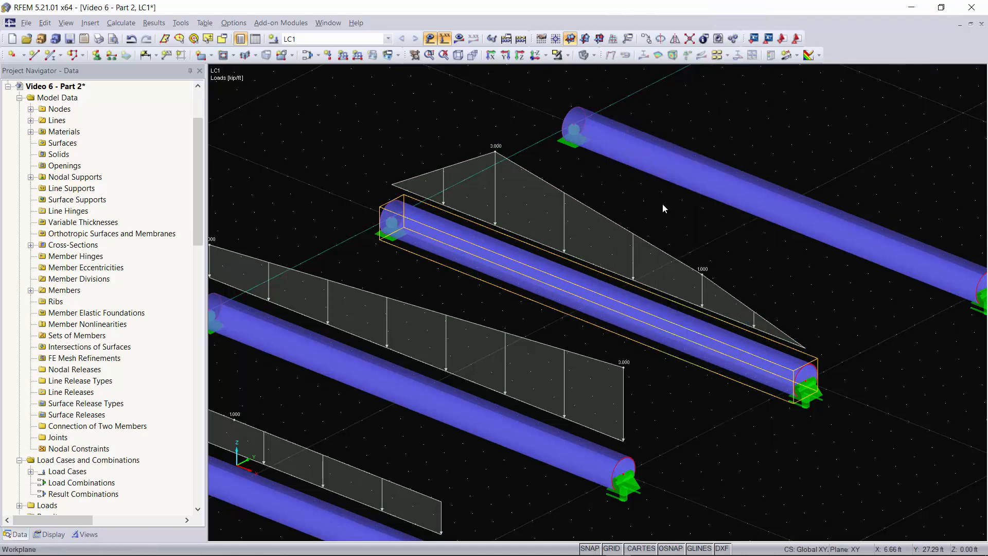
# Apply a parabolic force load in global ZL to the fourth beam with p1 -1.000, p2 -2.000 and p3 -3.000 kip/ft
pyautogui.scroll(-1, 826, 214)
pyautogui.moveTo(826, 214); pyautogui.dragTo(651, 262, button='middle')
pyautogui.click(651, 263)
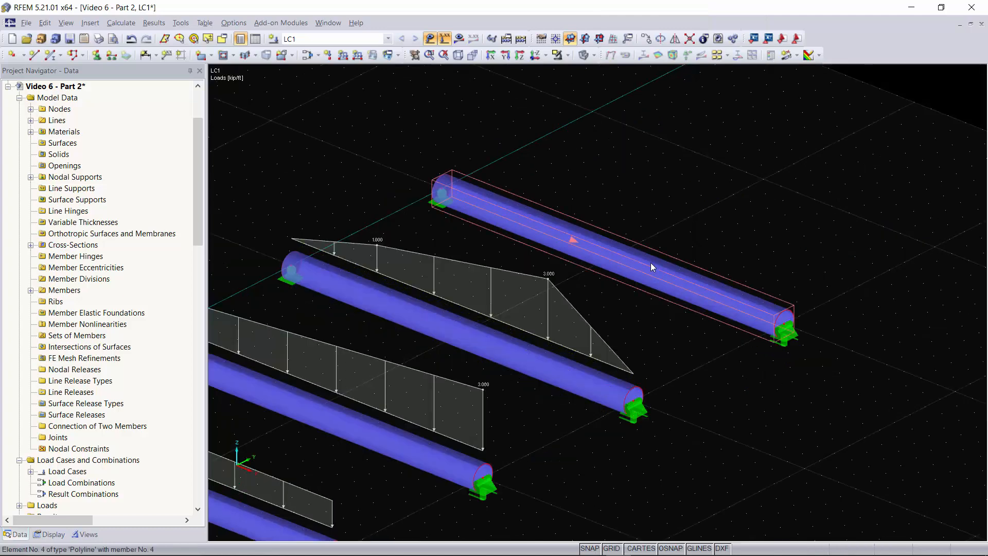
pyautogui.click(343, 55)
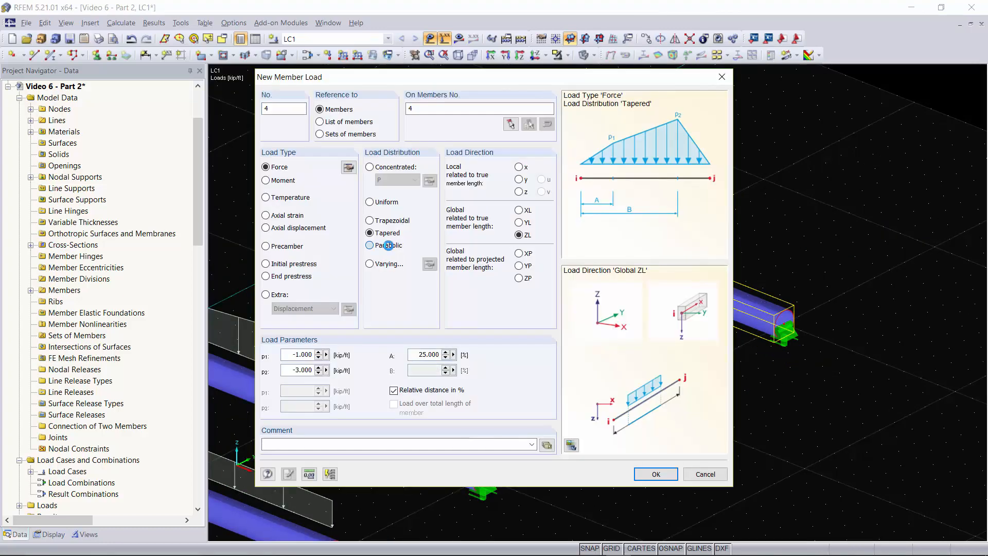
pyautogui.click(389, 245)
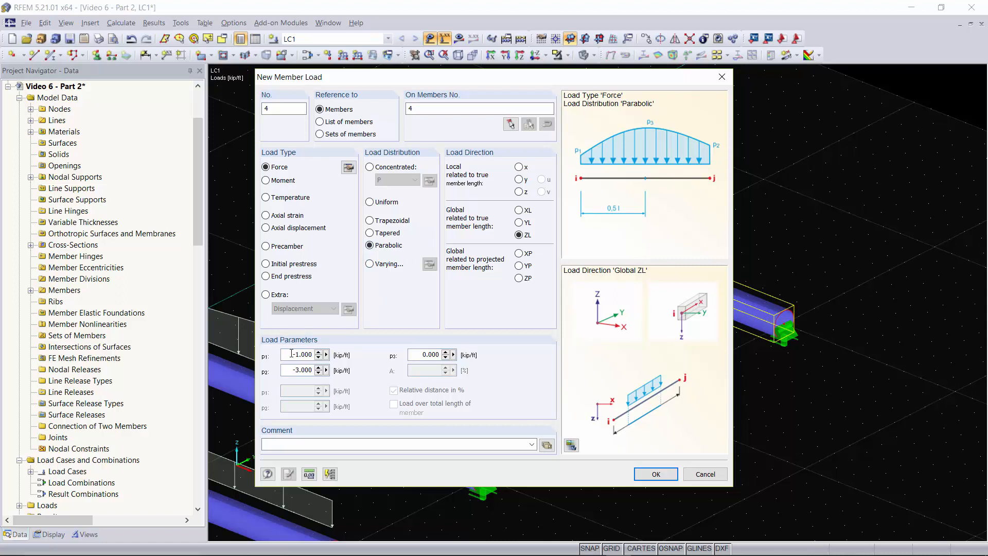
pyautogui.moveTo(291, 353); pyautogui.dragTo(348, 351)
pyautogui.moveTo(293, 370); pyautogui.dragTo(390, 355)
pyautogui.write('-2')
pyautogui.click(416, 353)
pyautogui.write('-3')
pyautogui.click(656, 473)
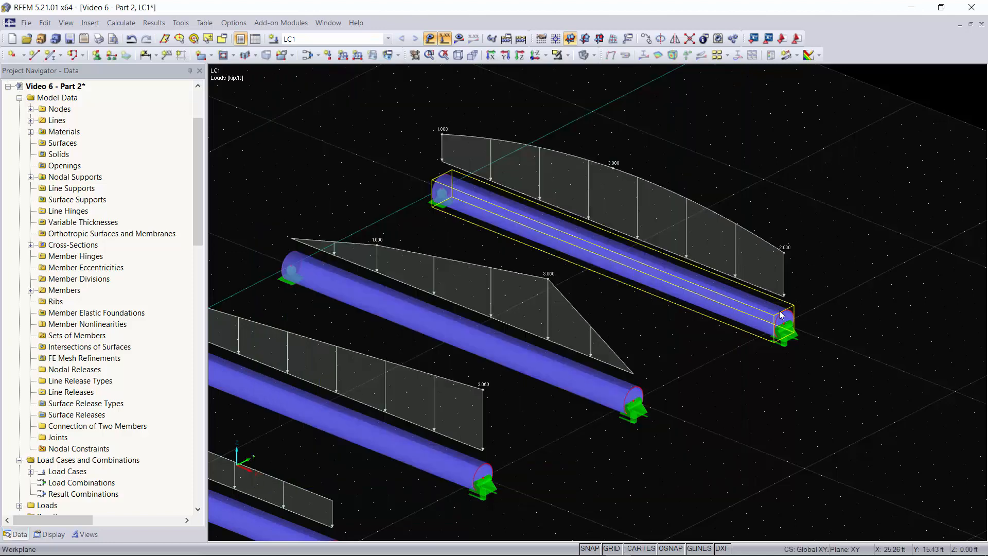
# Copy the fourth beam with its supports and load to create a fifth beam, and delete the copied parabolic load
pyautogui.scroll(2, 639, 151)
pyautogui.keyDown('ctrl'); pyautogui.moveTo(640, 150); pyautogui.dragTo(647, 128, button='middle'); pyautogui.keyUp('ctrl')
pyautogui.rightClick(647, 129)
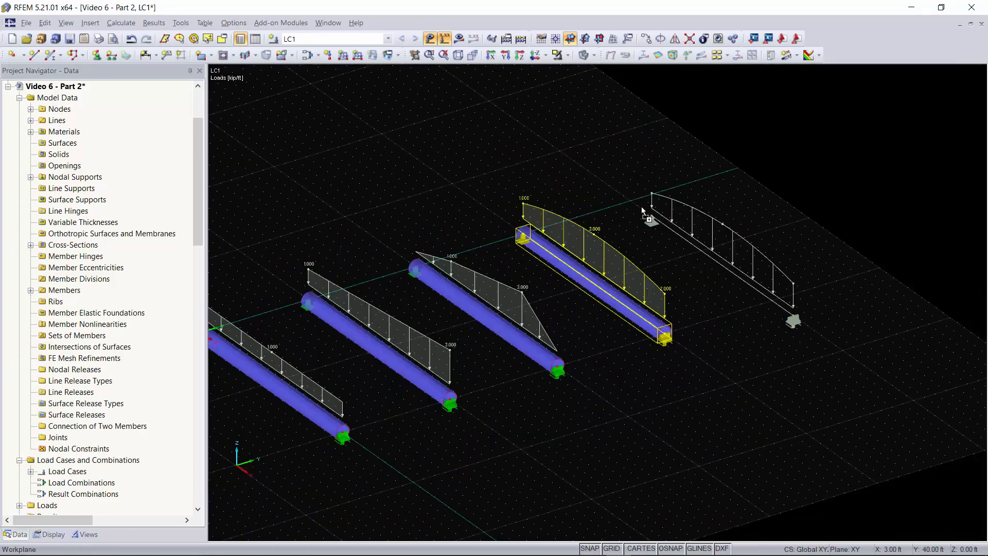
pyautogui.keyDown('ctrl'); pyautogui.moveTo(642, 207); pyautogui.dragTo(630, 199); pyautogui.keyUp('ctrl')
pyautogui.click(721, 174)
pyautogui.moveTo(721, 173); pyautogui.dragTo(692, 212)
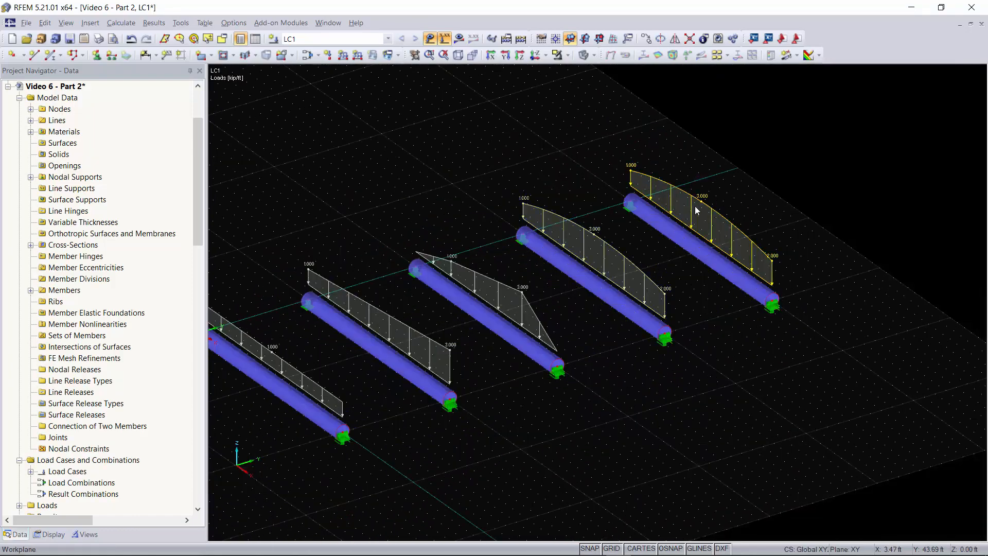
pyautogui.press('Delete')
# Start a force load with varying distribution in global ZL on the fifth beam and open its load table for editing
pyautogui.scroll(-1, 776, 237)
pyautogui.moveTo(775, 237); pyautogui.dragTo(746, 207, button='middle')
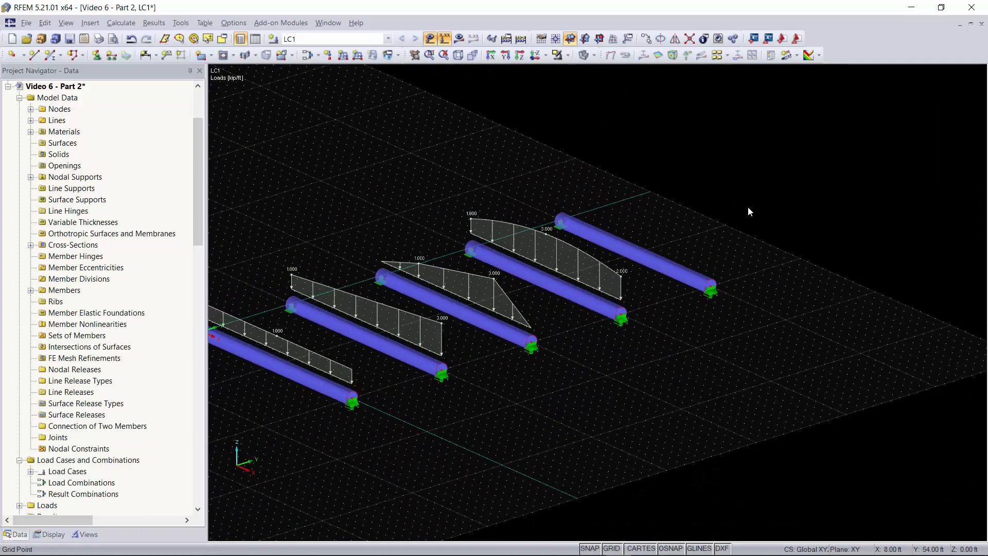
pyautogui.scroll(6, 747, 207)
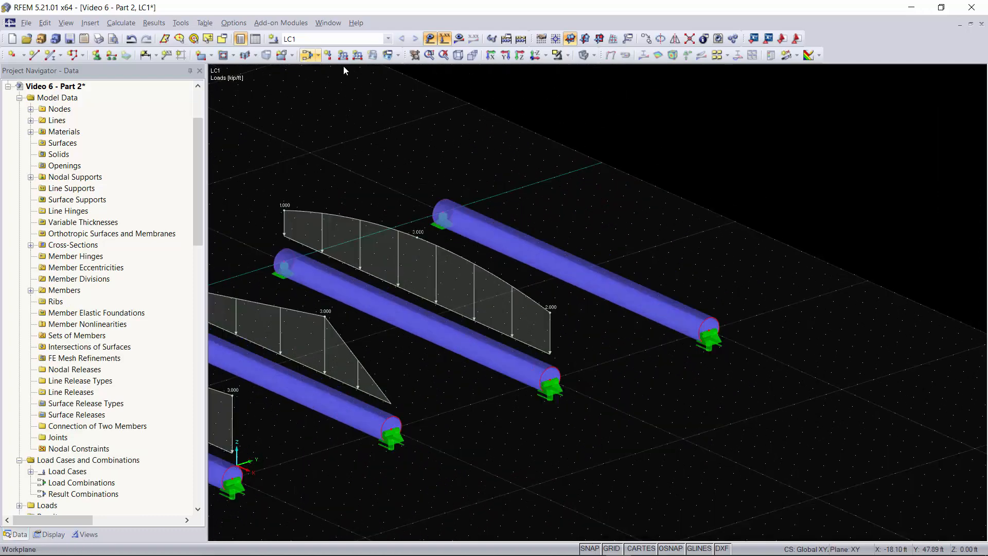
pyautogui.click(526, 243)
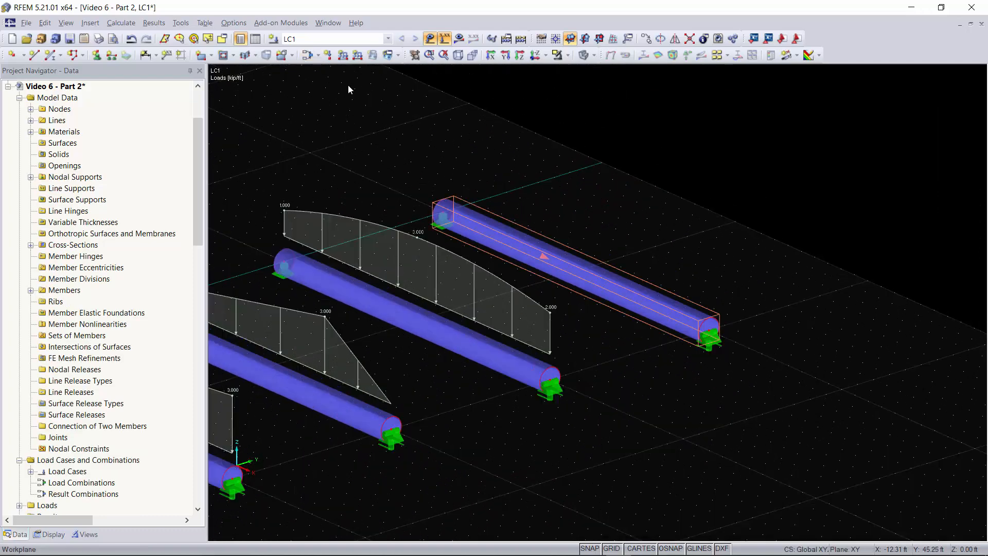
pyautogui.click(344, 57)
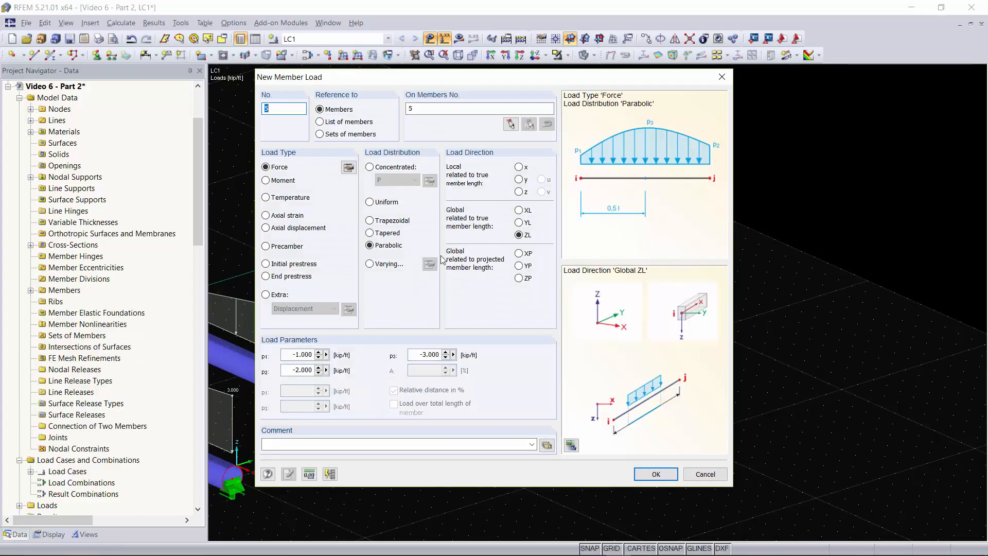
pyautogui.click(388, 266)
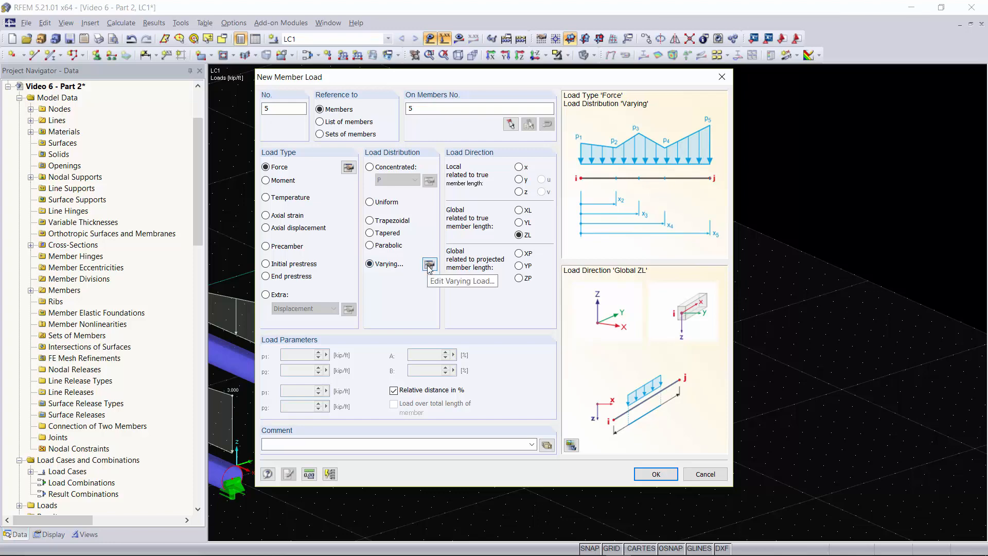
pyautogui.click(430, 264)
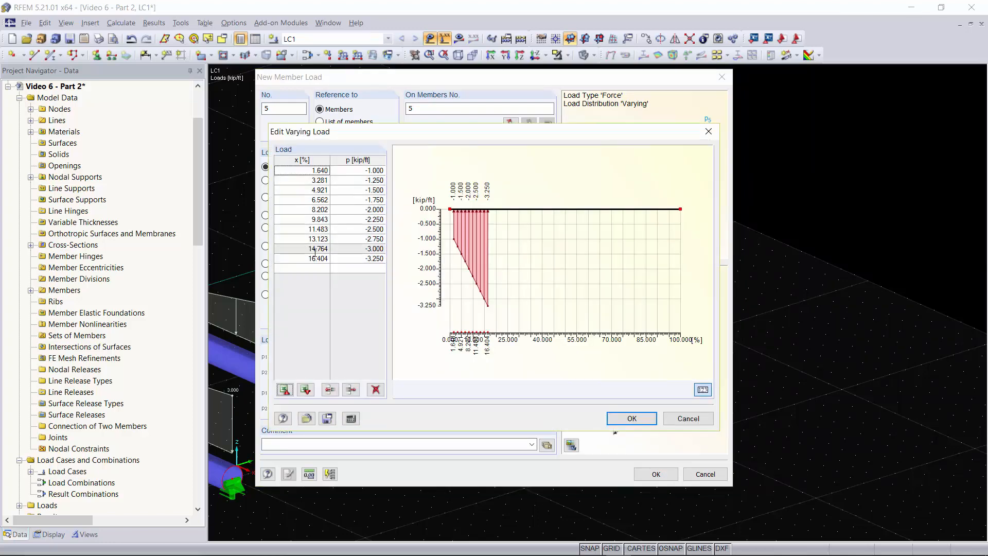
# Clear all existing rows from the varying load table
pyautogui.click(365, 268)
pyautogui.doubleClick(371, 278)
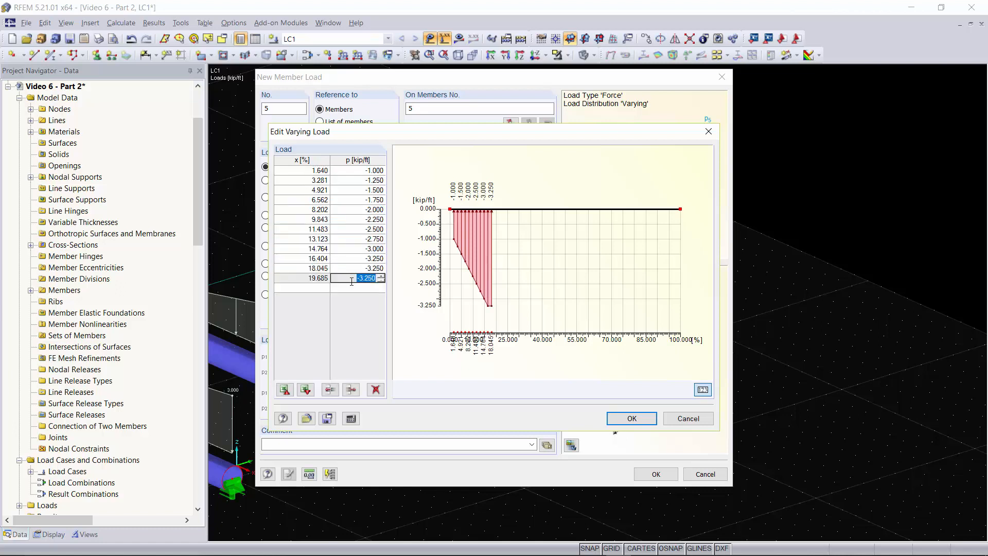
pyautogui.moveTo(372, 289); pyautogui.dragTo(310, 170)
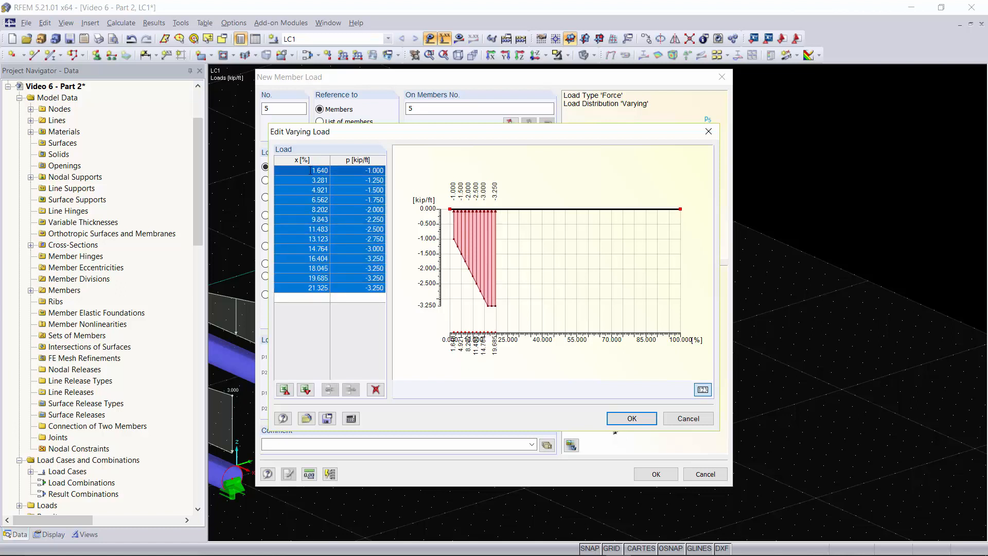
pyautogui.press('Delete')
# Enter the varying load's x positions from 10 % to 100 % in 10 % increments
pyautogui.click(310, 170)
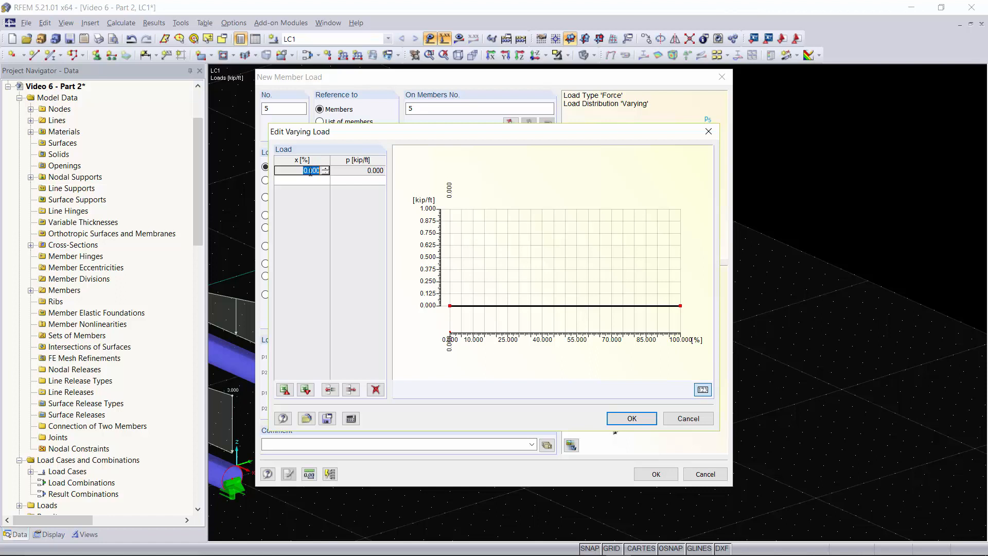
pyautogui.write('10')
pyautogui.press('Return')
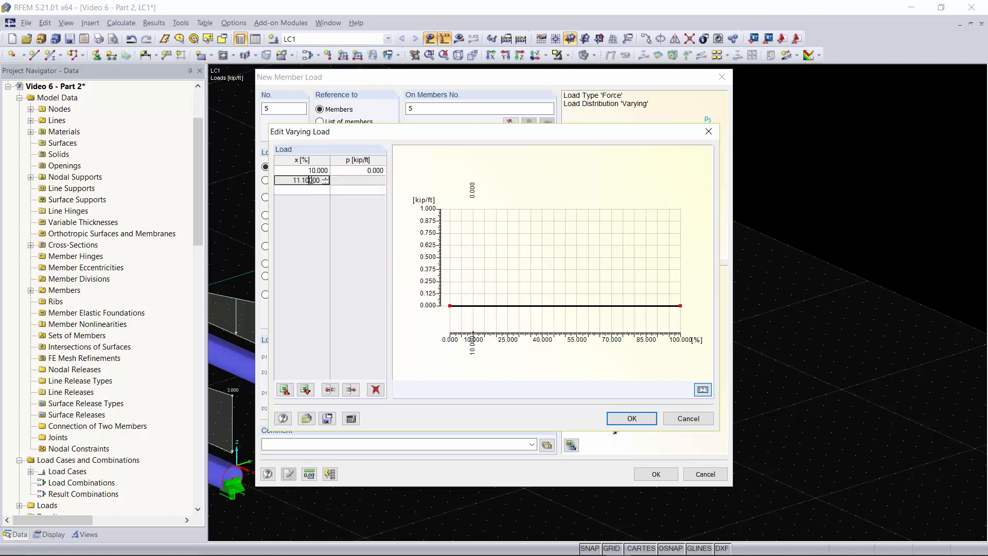
pyautogui.doubleClick(311, 180)
pyautogui.write('10')
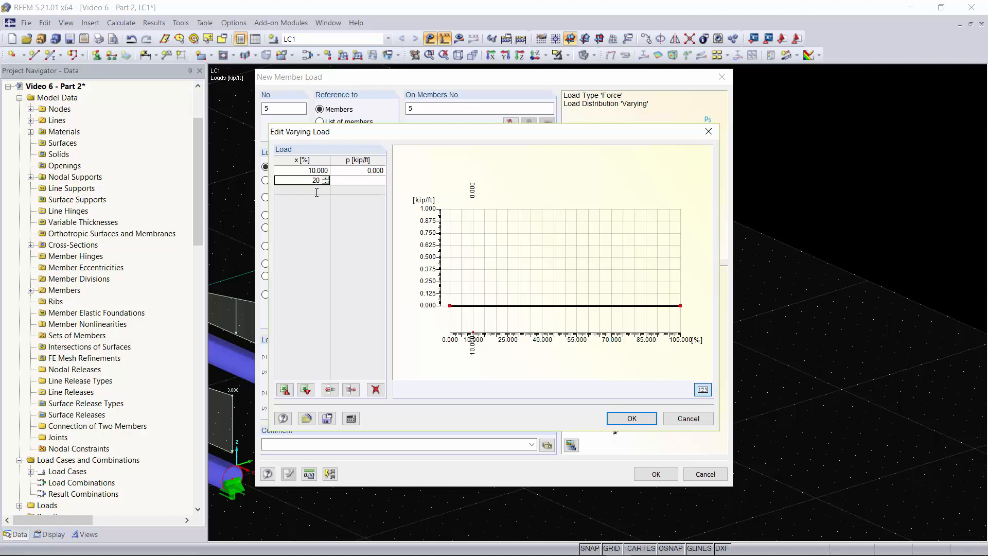
pyautogui.doubleClick(316, 192)
pyautogui.click(316, 201)
pyautogui.click(315, 212)
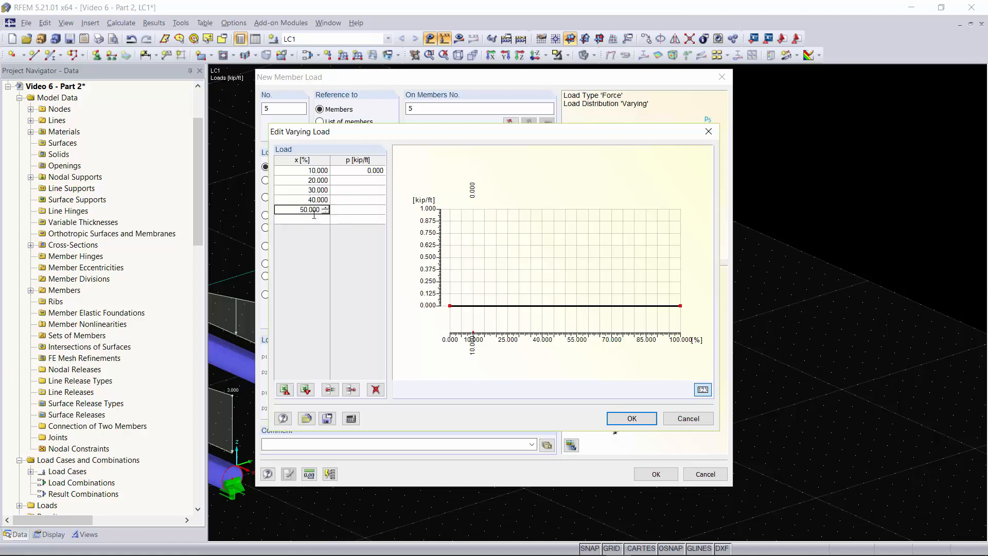
pyautogui.click(315, 222)
pyautogui.click(315, 232)
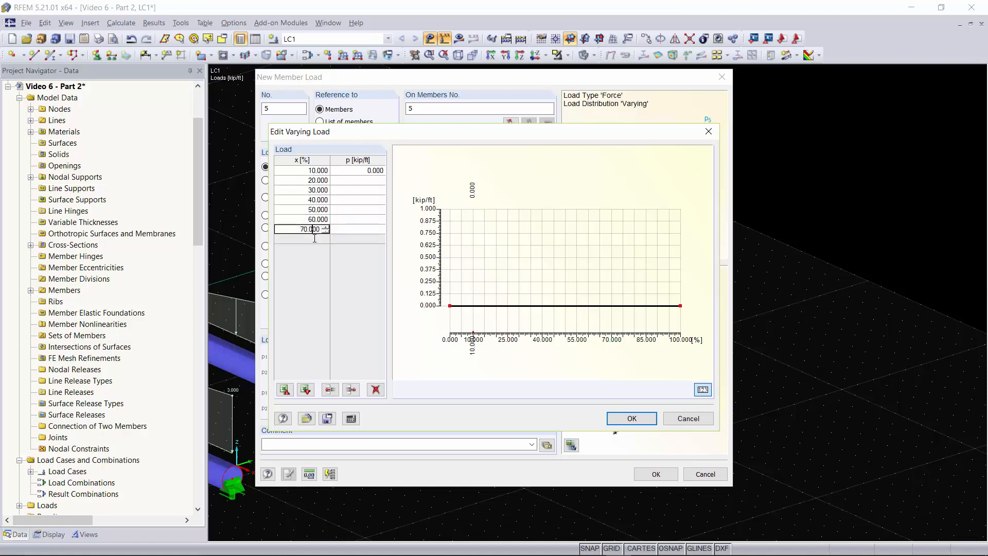
pyautogui.click(315, 238)
pyautogui.click(314, 249)
pyautogui.click(315, 258)
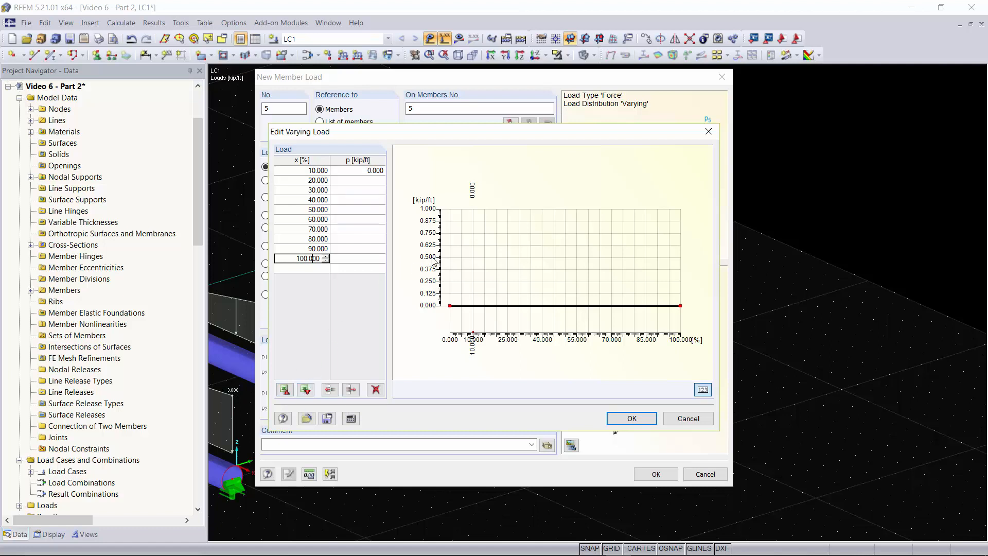
# Fill in the p values from -1.000 to -3.250 kip/ft in steps of -0.250 and apply the varying load to the fifth beam
pyautogui.click(372, 168)
pyautogui.press('BackSpace')
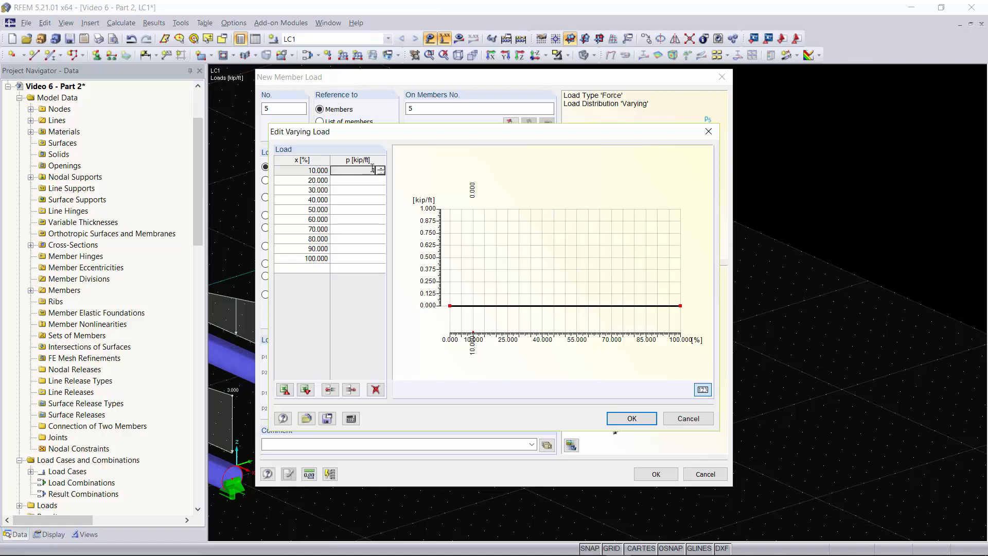
pyautogui.write('-1')
pyautogui.press('Return')
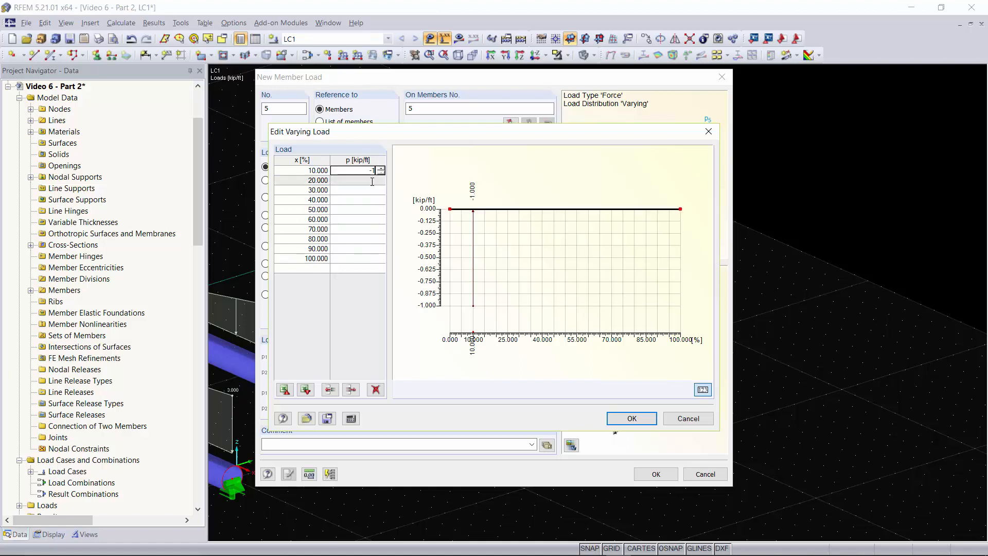
pyautogui.doubleClick(372, 180)
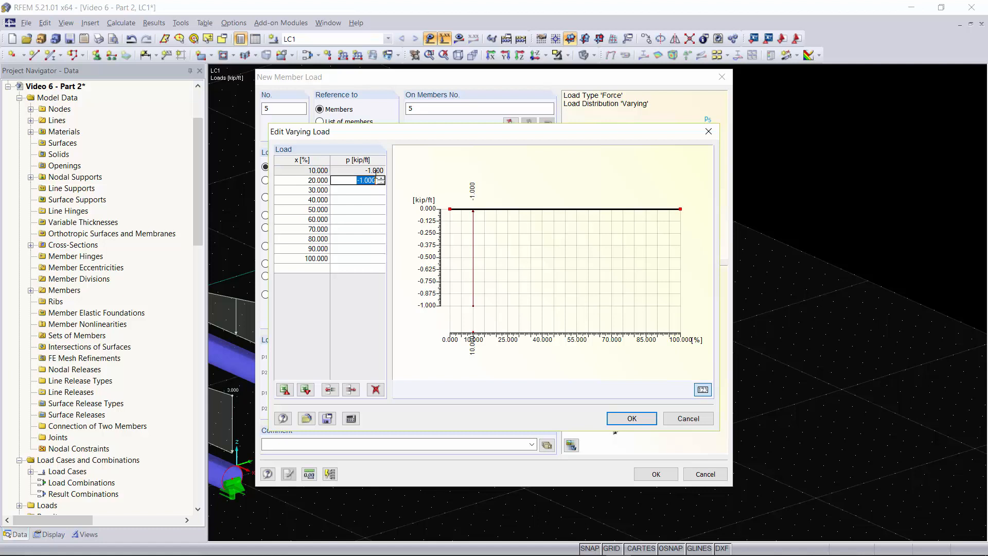
pyautogui.press('BackSpace')
pyautogui.press('Return')
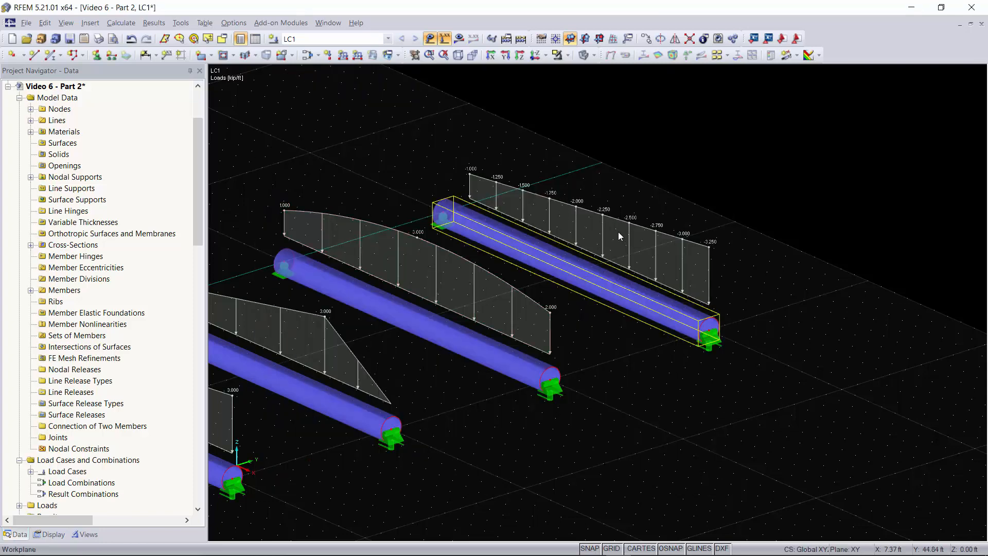
# Reopen the fifth beam's varying load and review its table of x positions and load values
pyautogui.keyDown('ctrl'); pyautogui.moveTo(407, 149); pyautogui.dragTo(381, 143, button='middle'); pyautogui.keyUp('ctrl')
pyautogui.rightClick(381, 144)
pyautogui.click(569, 147)
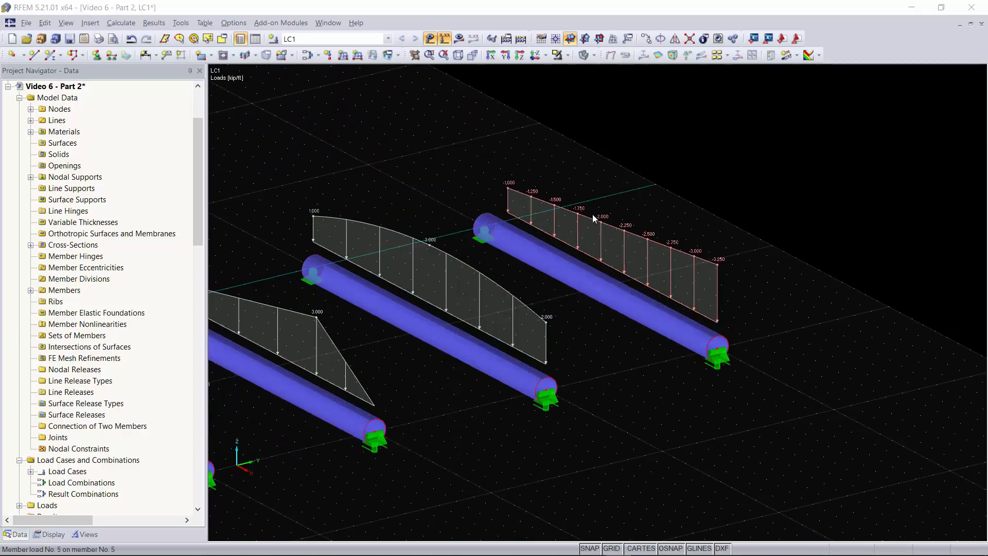
pyautogui.doubleClick(592, 214)
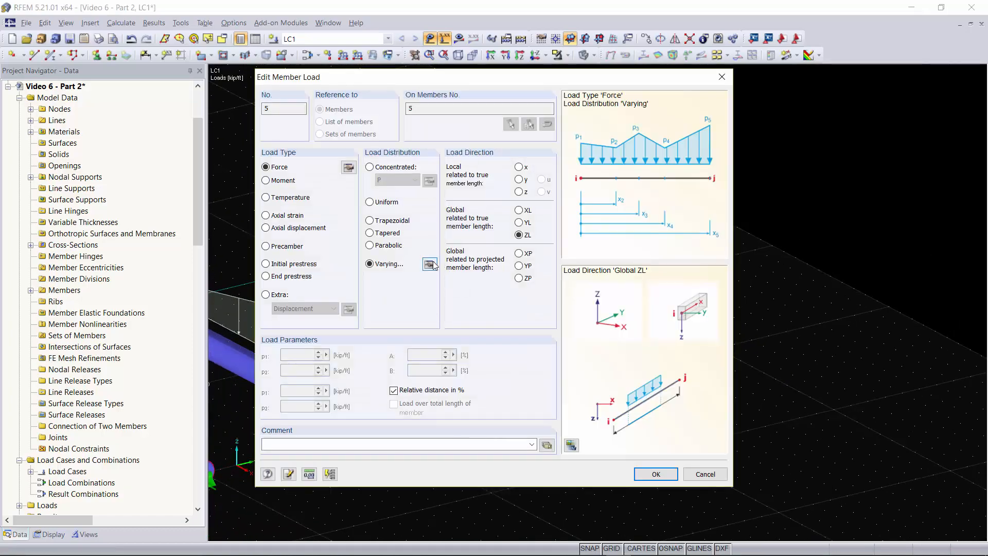
pyautogui.click(429, 264)
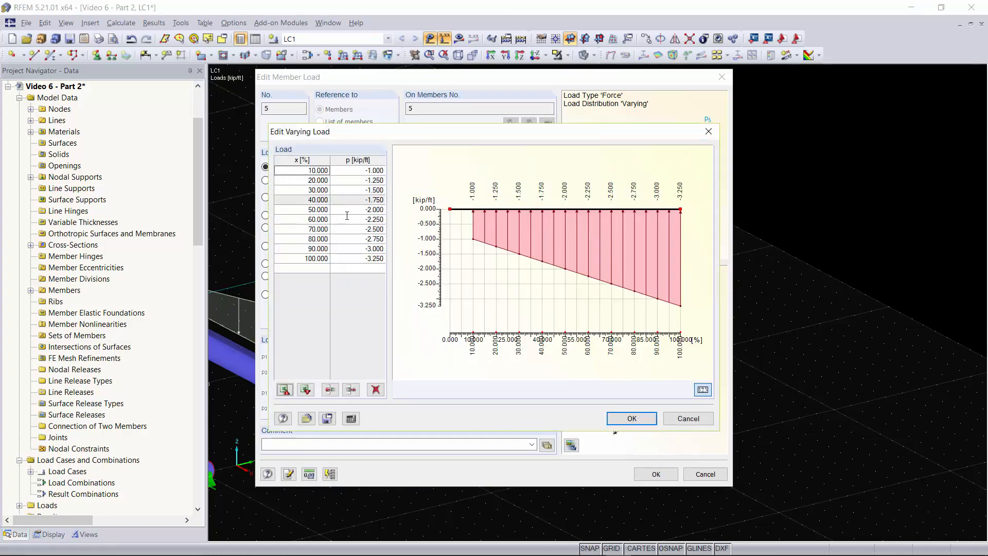
pyautogui.click(632, 419)
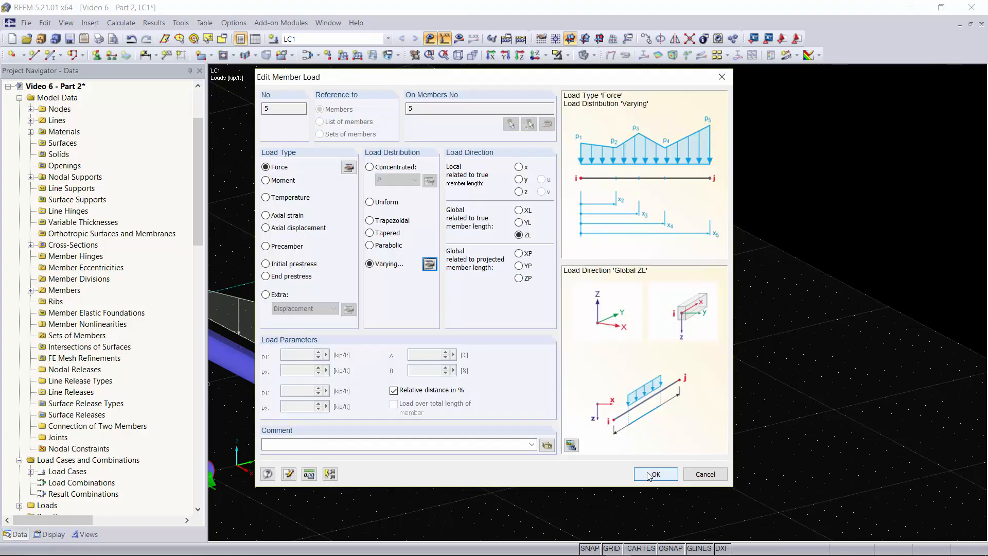
pyautogui.click(657, 474)
# Calculate load case LC1 and display the global deformations u of all five beams
pyautogui.scroll(-3, 456, 188)
pyautogui.moveTo(442, 247)
pyautogui.keyDown('ctrl'); pyautogui.mouseDown(button='middle')
pyautogui.moveTo(412, 187)
pyautogui.moveTo(438, 235)
pyautogui.mouseUp(button='middle'); pyautogui.keyUp('ctrl')
pyautogui.rightClick(437, 235)
pyautogui.moveTo(302, 180); pyautogui.dragTo(538, 166, button='middle')
pyautogui.scroll(-1, 497, 121)
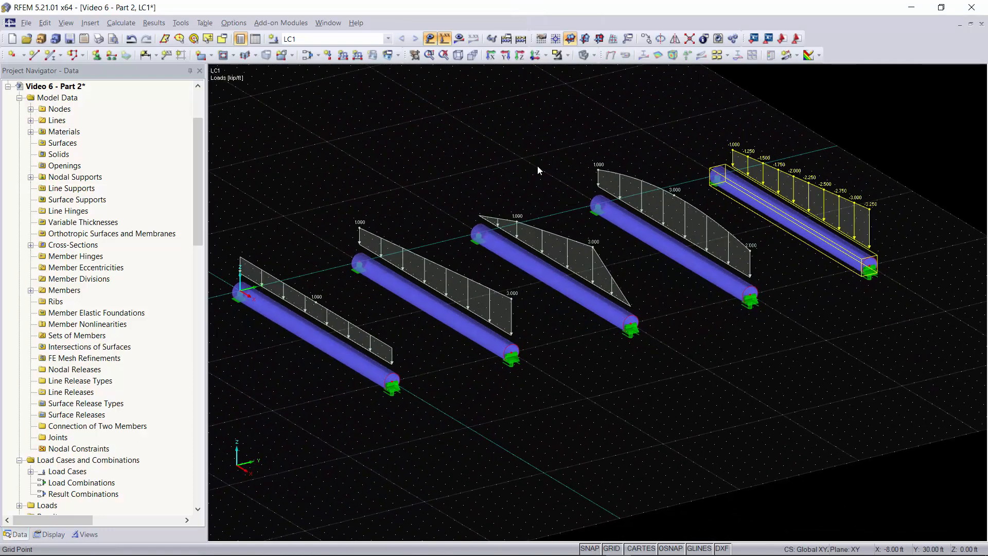
pyautogui.scroll(-2, 821, 270)
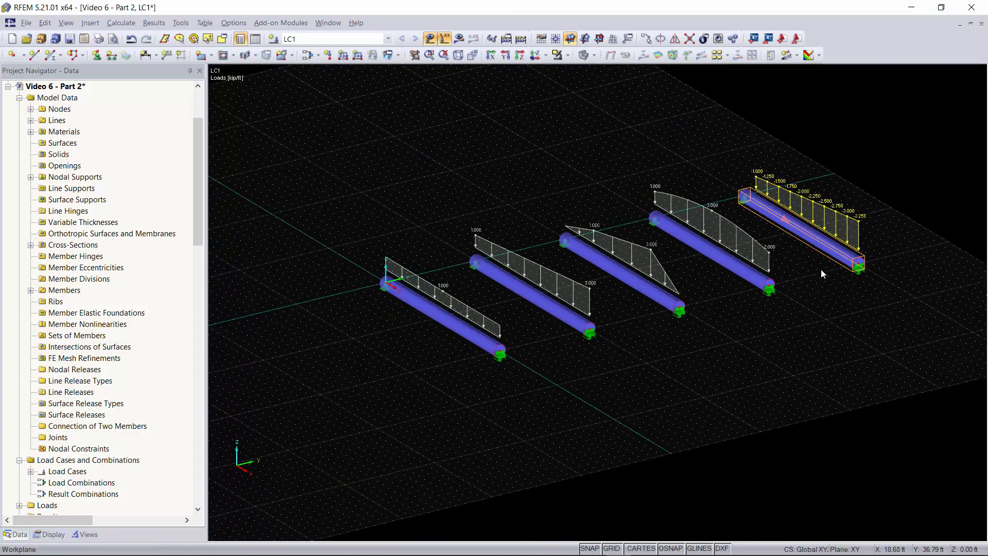
pyautogui.moveTo(821, 269); pyautogui.dragTo(748, 286, button='middle')
pyautogui.click(521, 39)
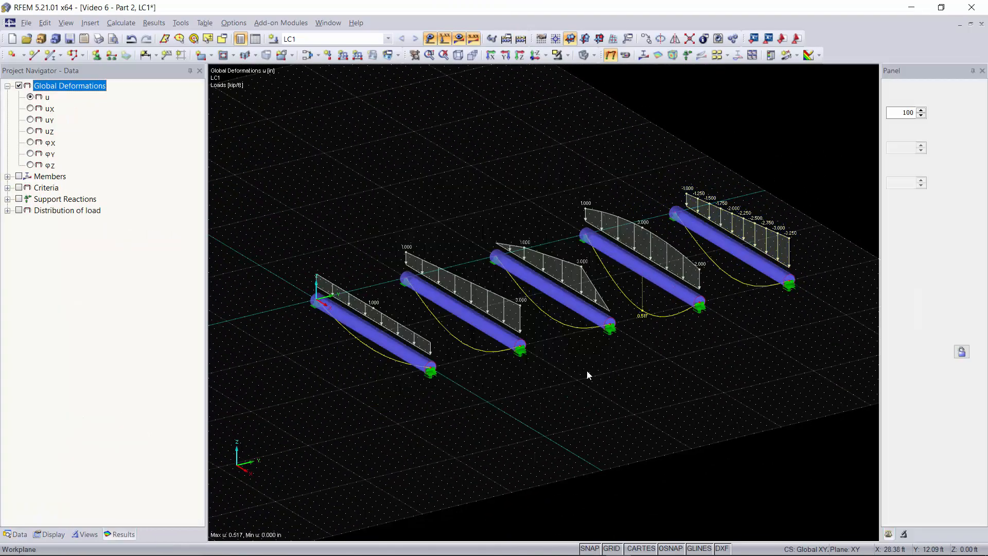
pyautogui.moveTo(591, 371)
pyautogui.keyDown('ctrl'); pyautogui.mouseDown(button='middle')
pyautogui.moveTo(654, 344)
pyautogui.moveTo(581, 378)
pyautogui.mouseUp(button='middle'); pyautogui.keyUp('ctrl')
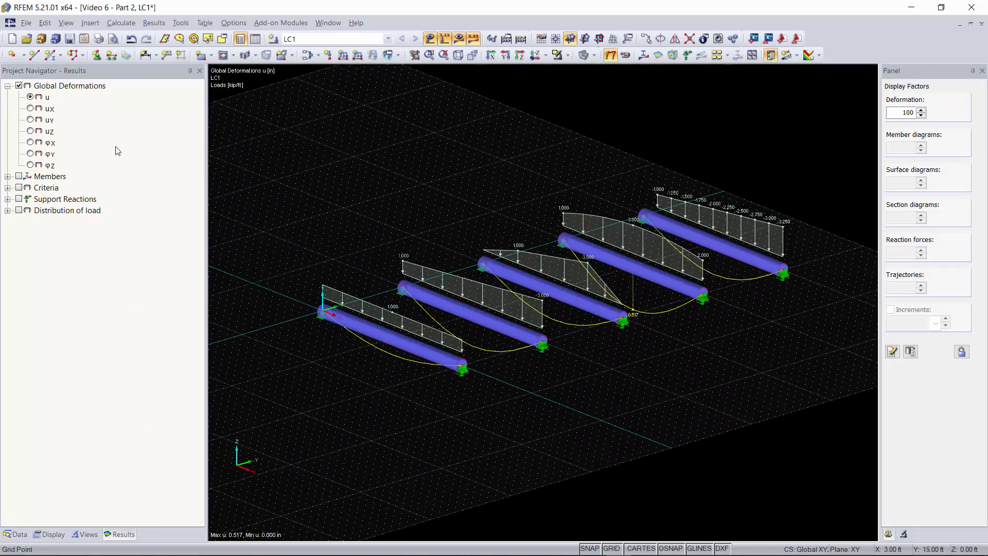
# Display the members' internal force diagrams, going through N, Vy and Mz to the bending moment My, and examine My on all five beams
pyautogui.click(19, 176)
pyautogui.click(42, 278)
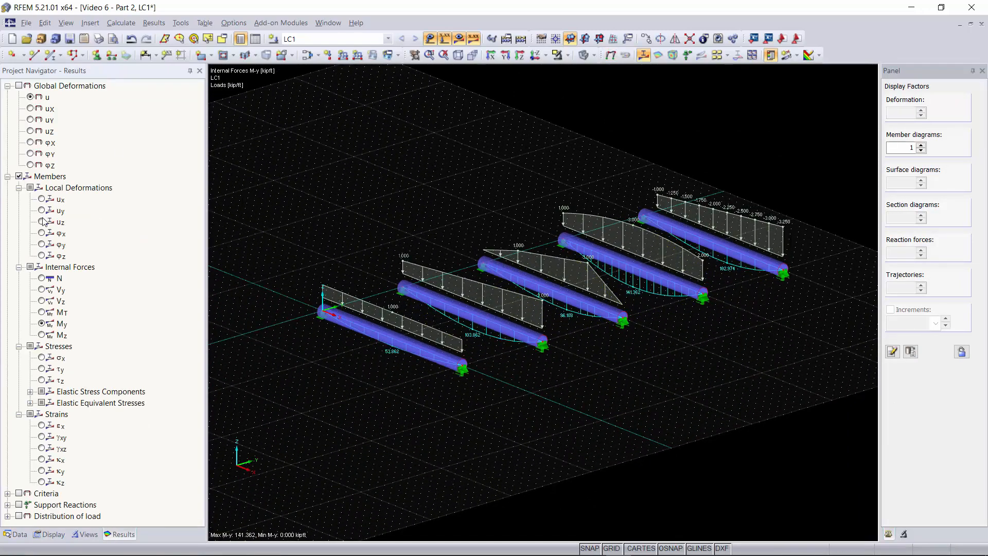
pyautogui.click(41, 290)
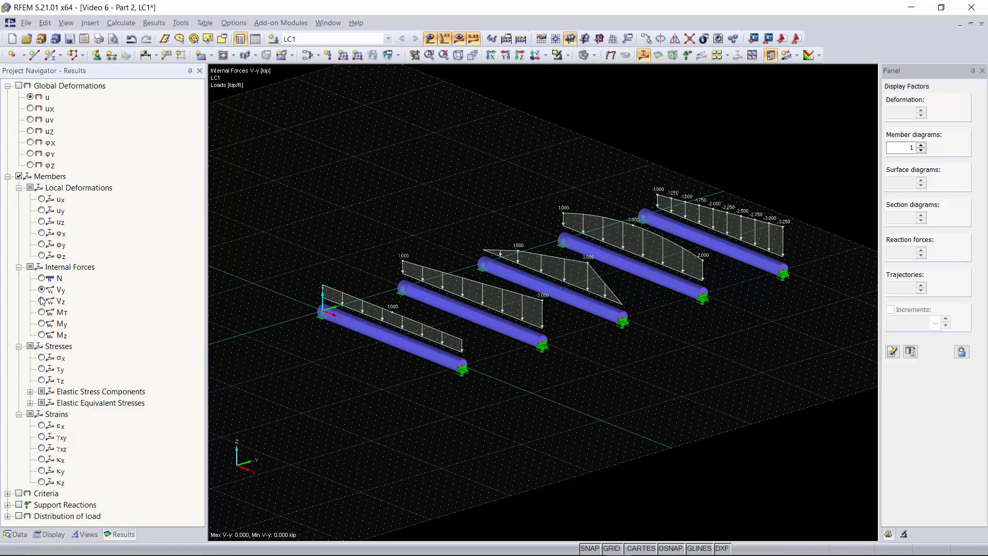
pyautogui.click(42, 335)
pyautogui.click(59, 324)
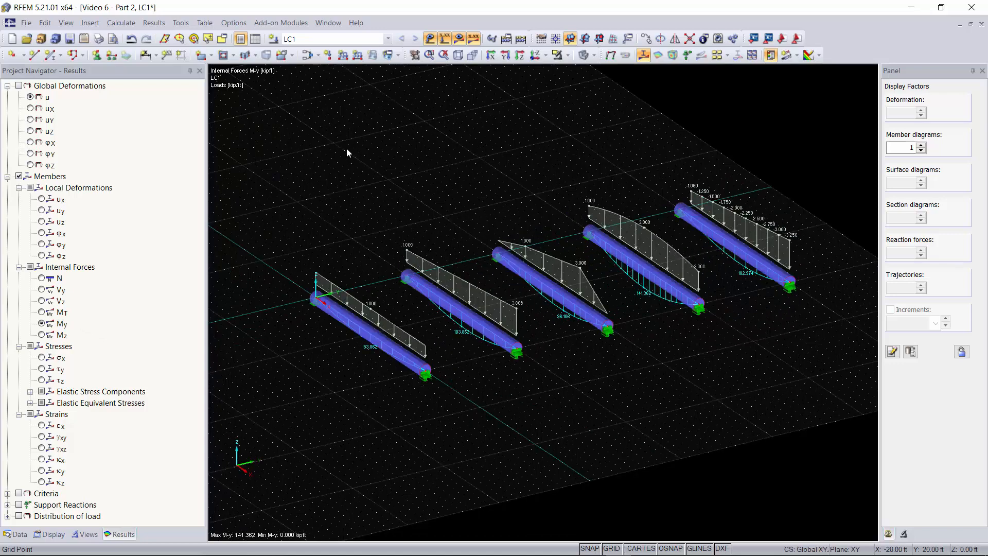
pyautogui.keyDown('ctrl'); pyautogui.moveTo(564, 407); pyautogui.dragTo(646, 378, button='middle'); pyautogui.keyUp('ctrl')
pyautogui.keyDown('ctrl'); pyautogui.moveTo(521, 138); pyautogui.dragTo(527, 137, button='middle'); pyautogui.keyUp('ctrl')
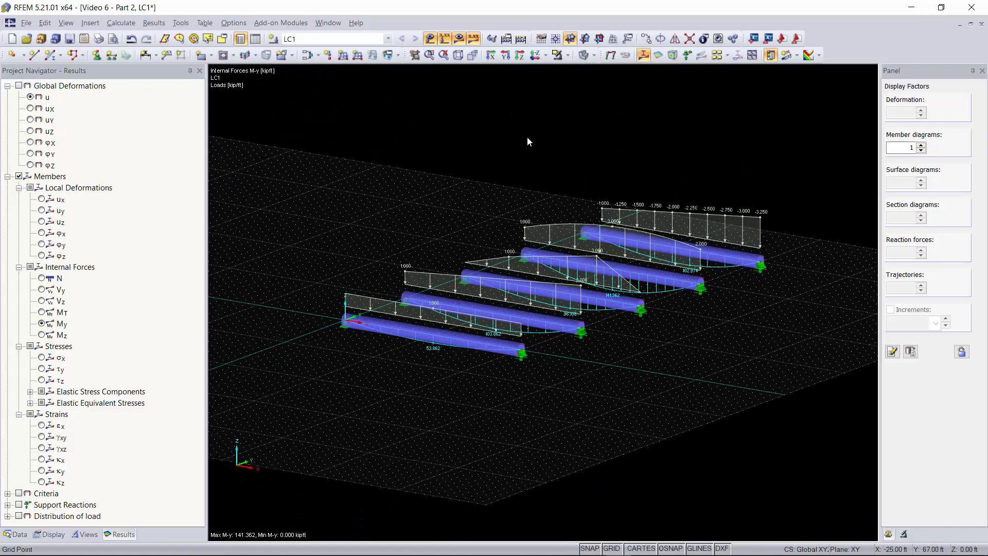